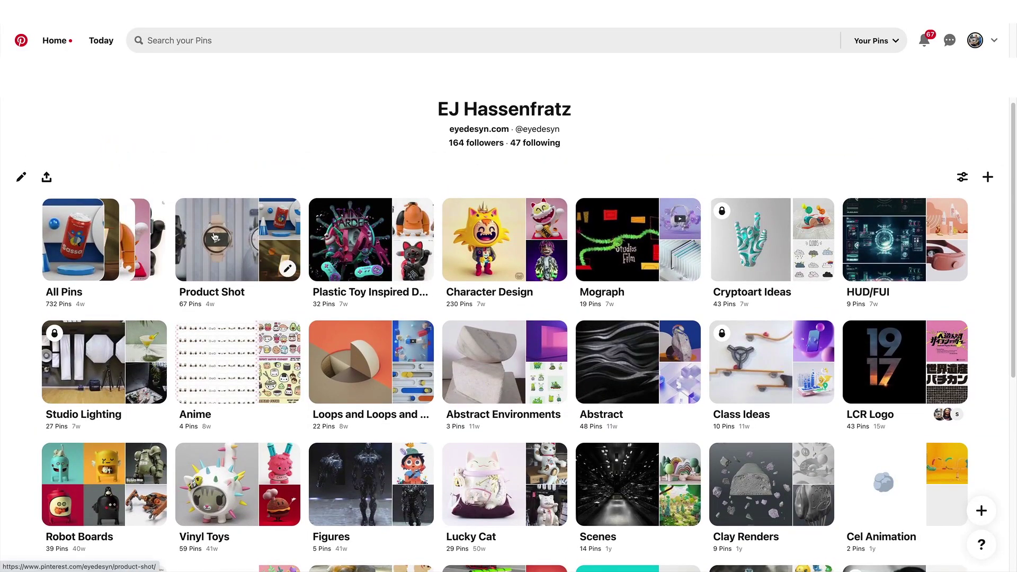
Open the Pinterest Product Shot board, then scroll the PureRef homepage past the drag-and-drop demo.
left_click(215, 237)
scroll(684, 371, "down", 6)
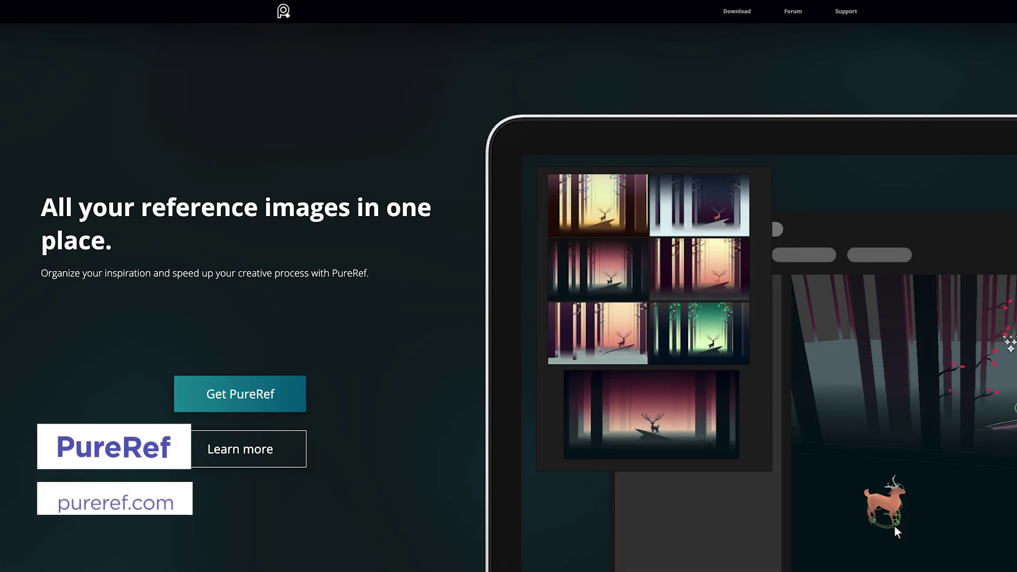
scroll(509, 286, "down", 3)
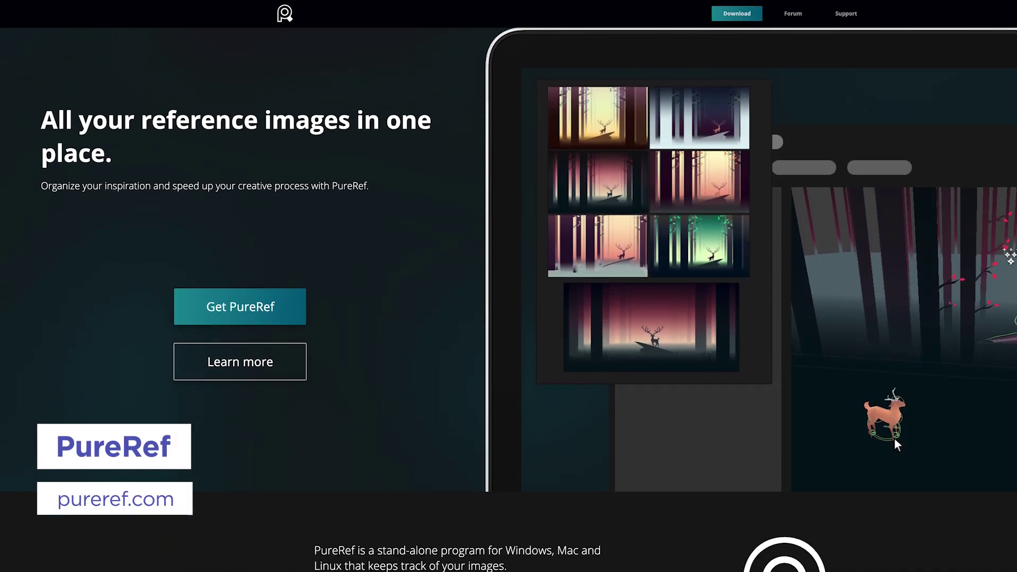
scroll(509, 286, "down", 3)
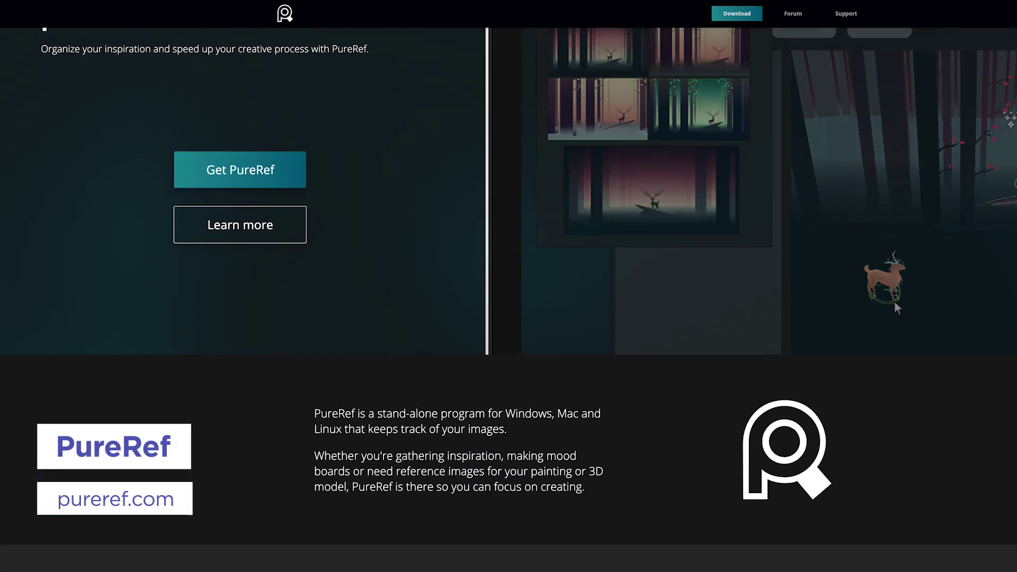
scroll(509, 286, "down", 3)
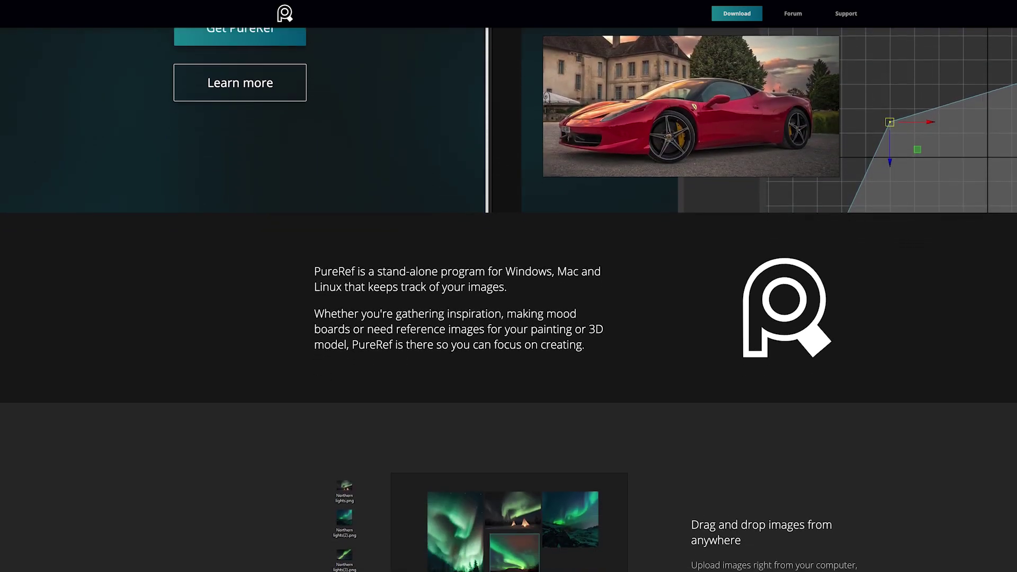
scroll(509, 286, "down", 3)
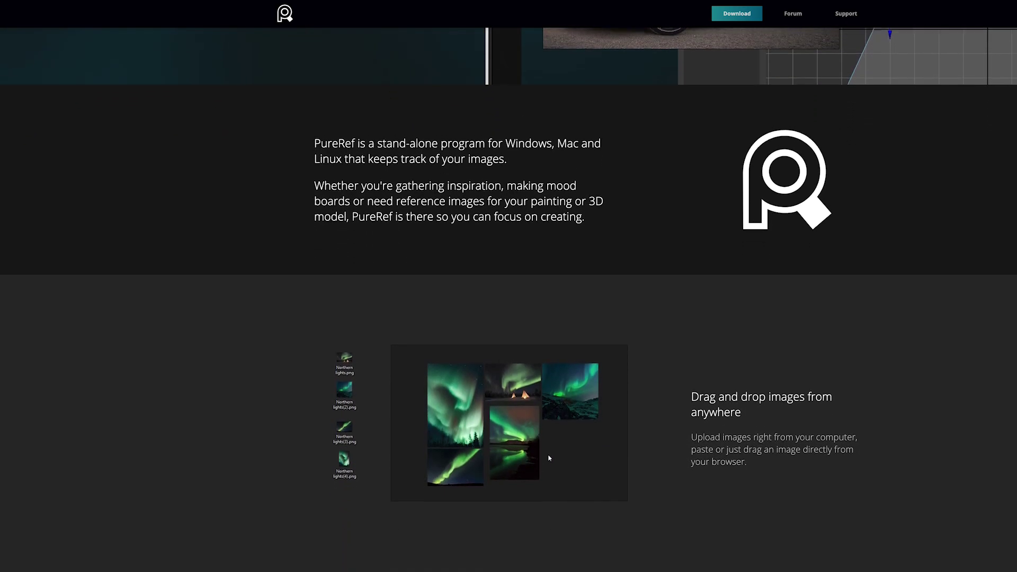
scroll(508, 286, "down", 3)
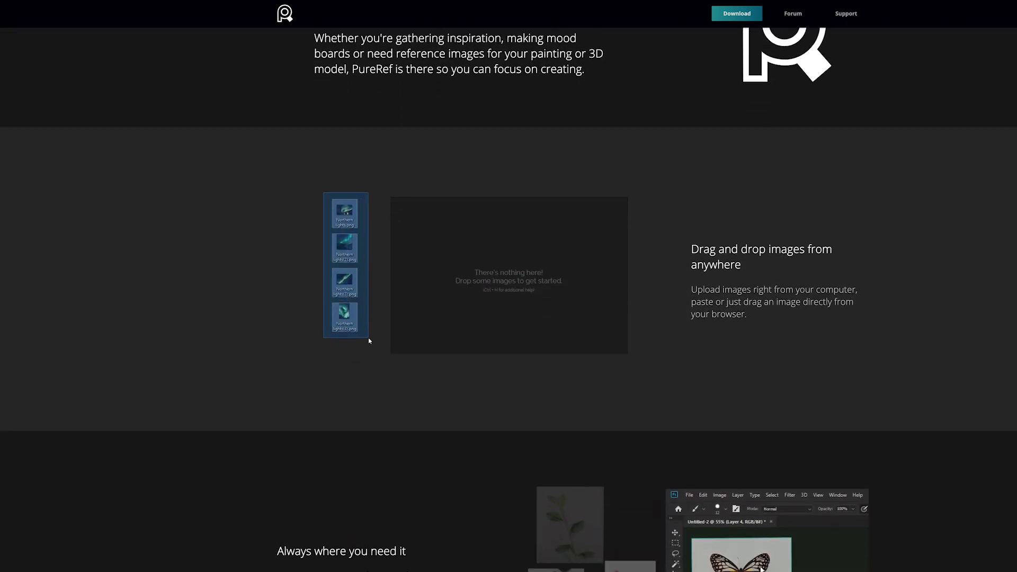
scroll(509, 286, "down", 3)
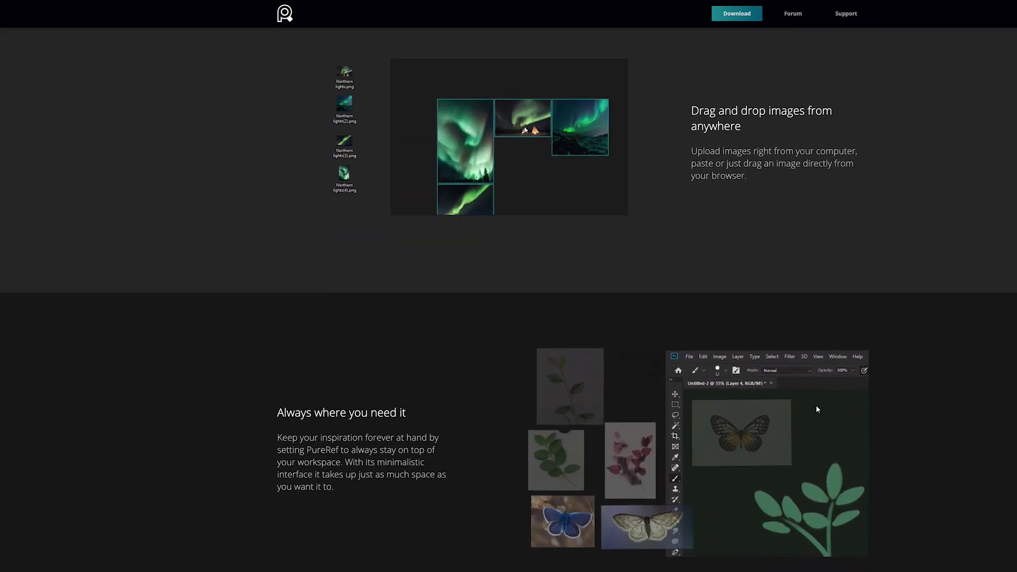
scroll(817, 410, "down", 2)
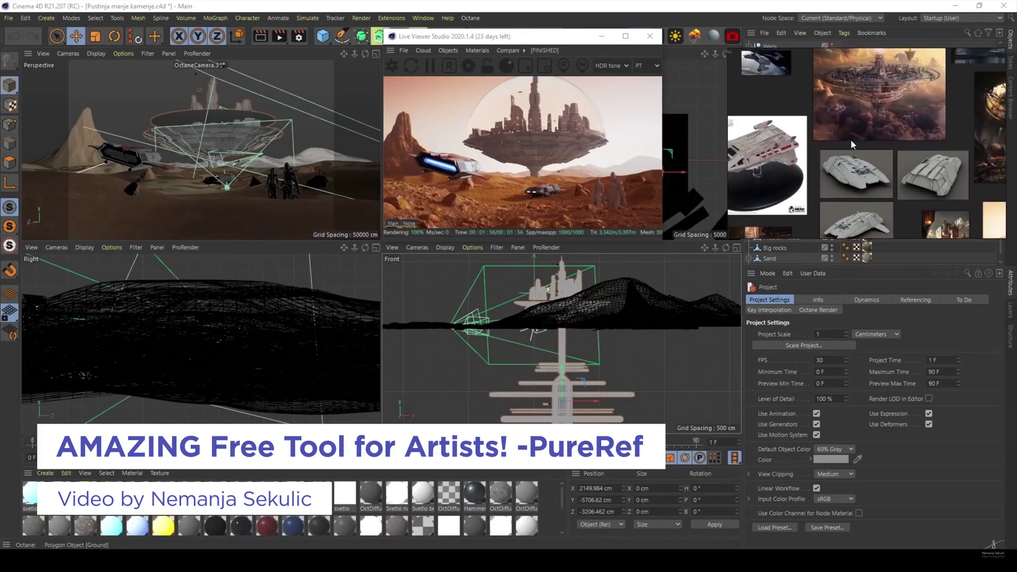
mouse_move(851, 141)
middle_mouse_down()
mouse_move(892, 116)
mouse_move(844, 128)
mouse_move(861, 151)
middle_mouse_up()
middle_click_drag(939, 102, 836, 142)
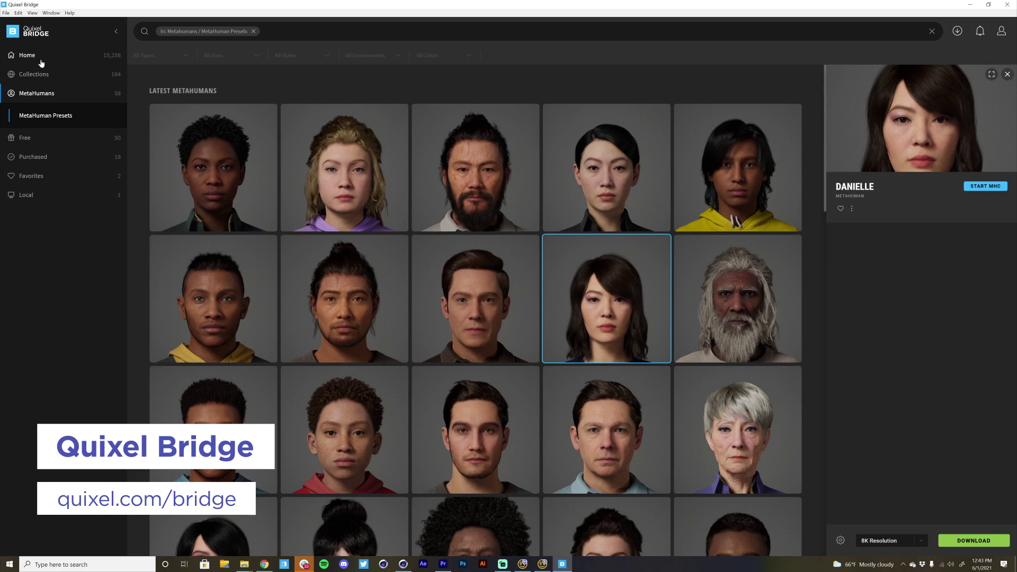
Return to the Quixel Bridge home page and browse down the asset Collections.
left_click(42, 62)
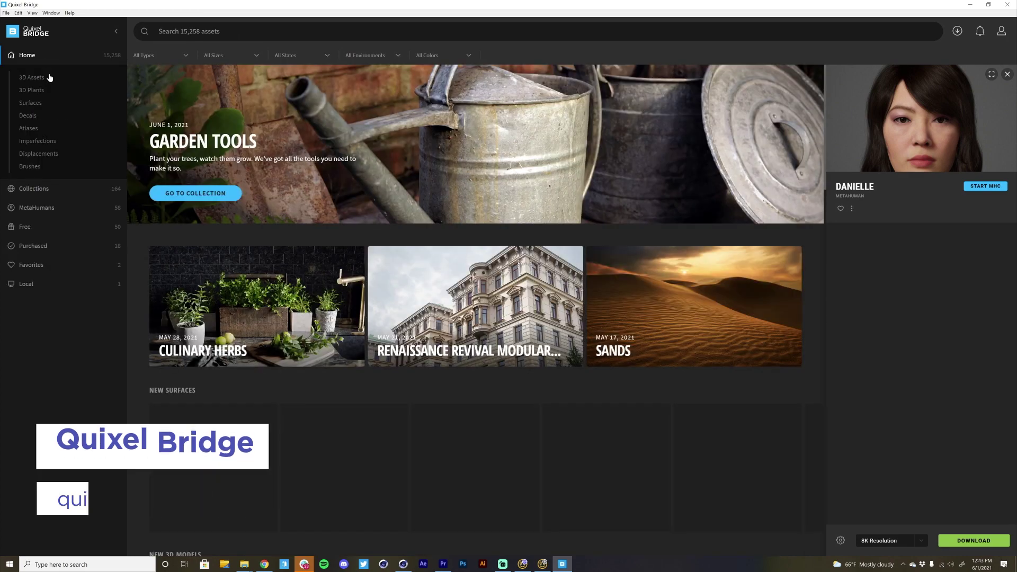
left_click(46, 190)
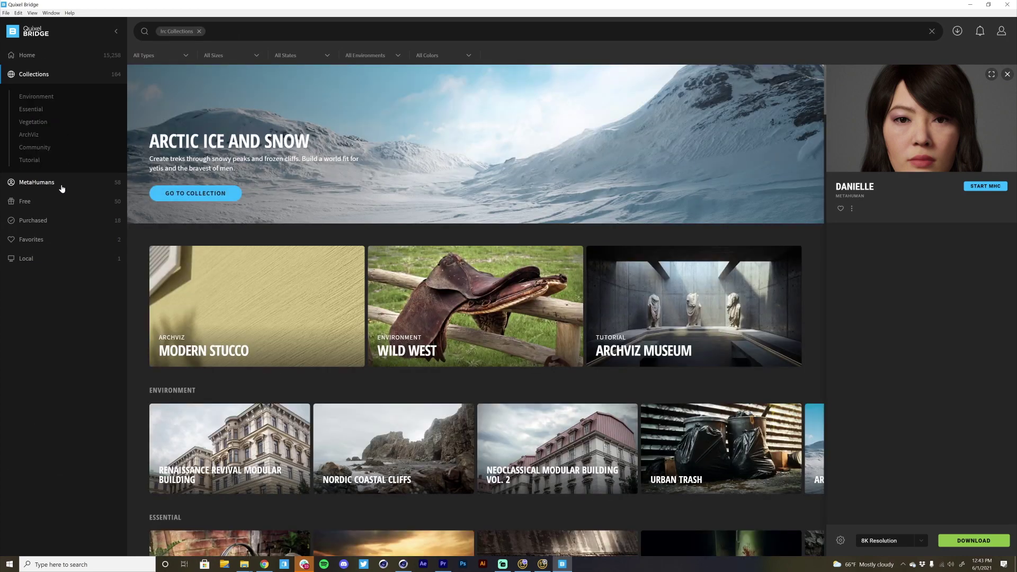
scroll(582, 309, "down", 3)
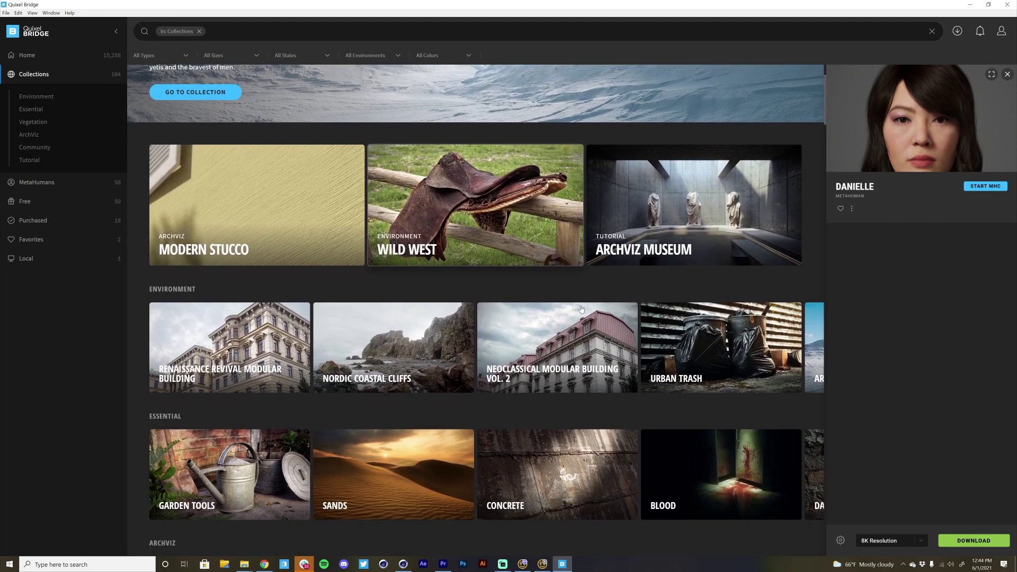
scroll(582, 309, "down", 6)
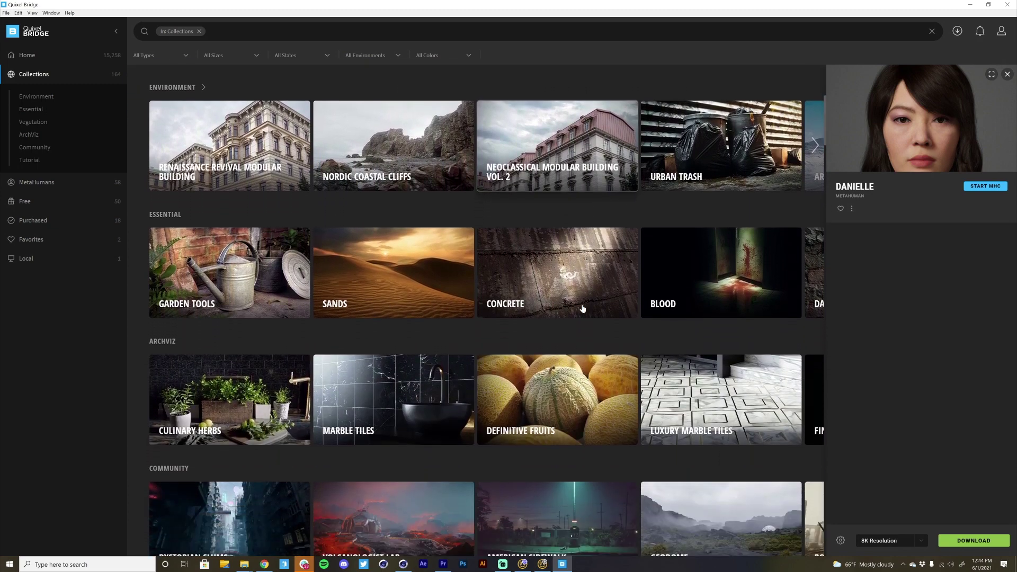
scroll(582, 309, "down", 1)
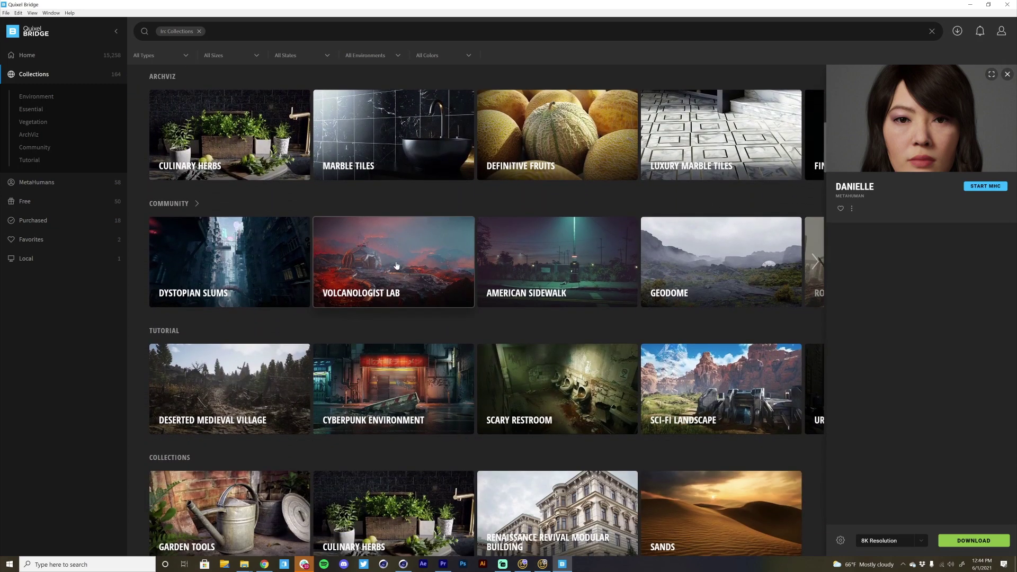
Open the Volcanologist Lab collection and scroll through its assets.
left_click(397, 265)
scroll(442, 436, "down", 4)
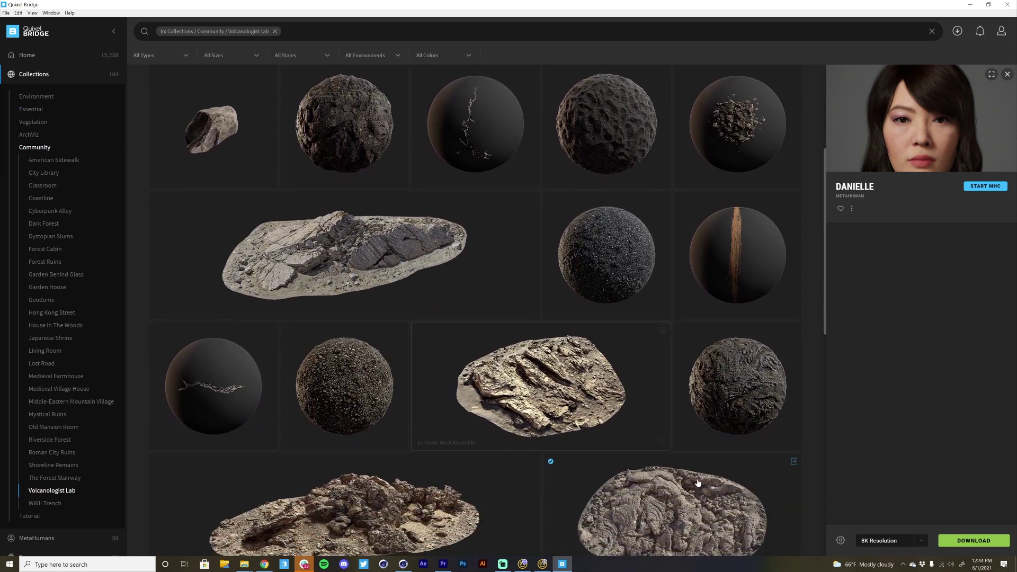
scroll(697, 495, "down", 2)
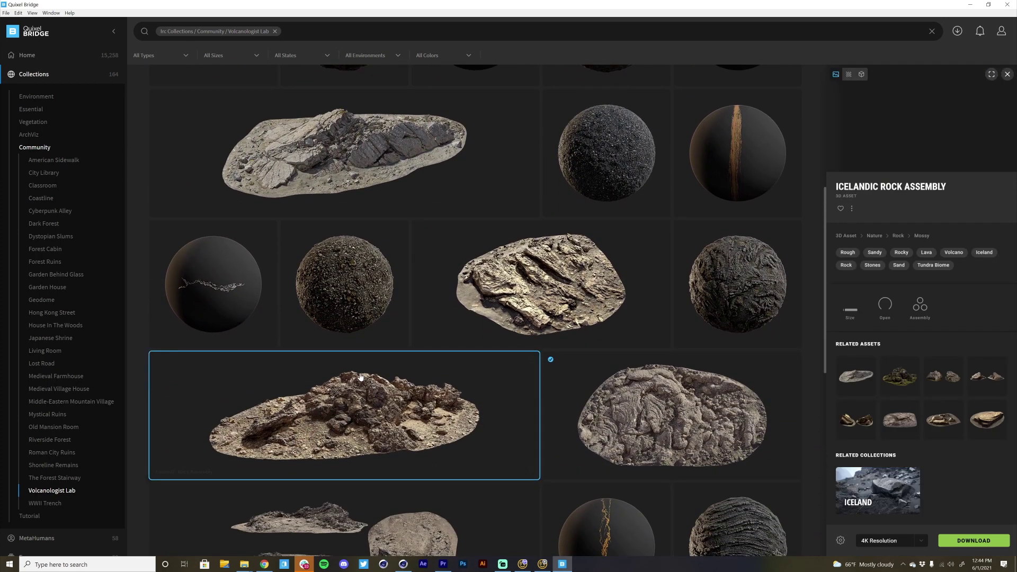
scroll(363, 390, "down", 2)
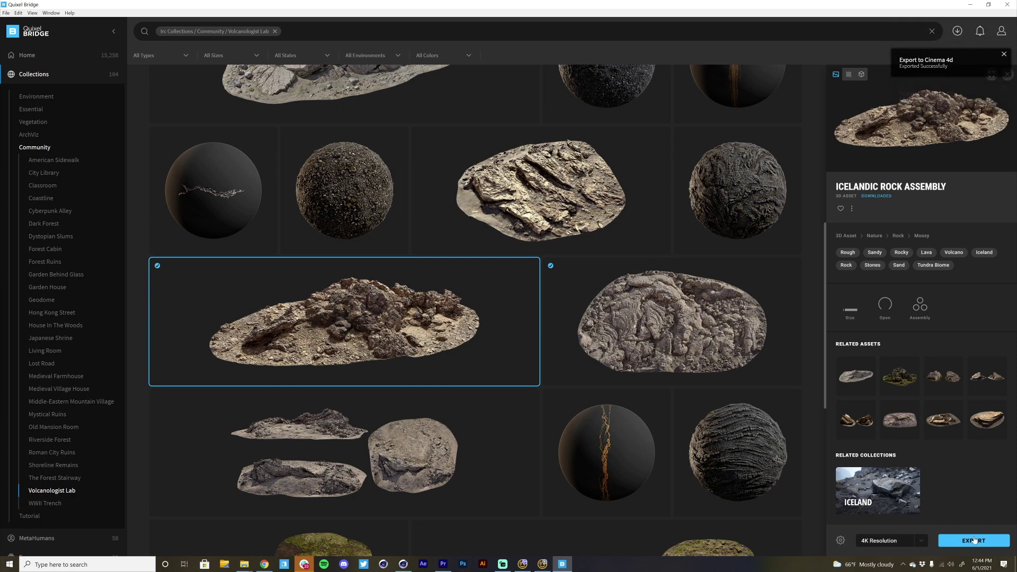
Switch to Cinema 4D and orbit the viewport around the imported rock.
left_click(403, 565)
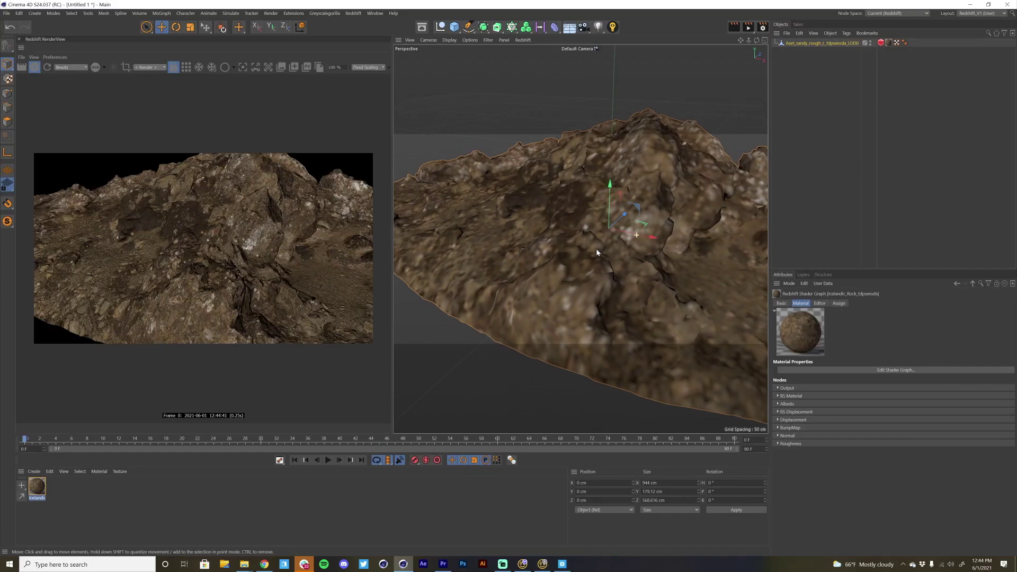
left_click_drag(596, 249, 625, 273, "alt")
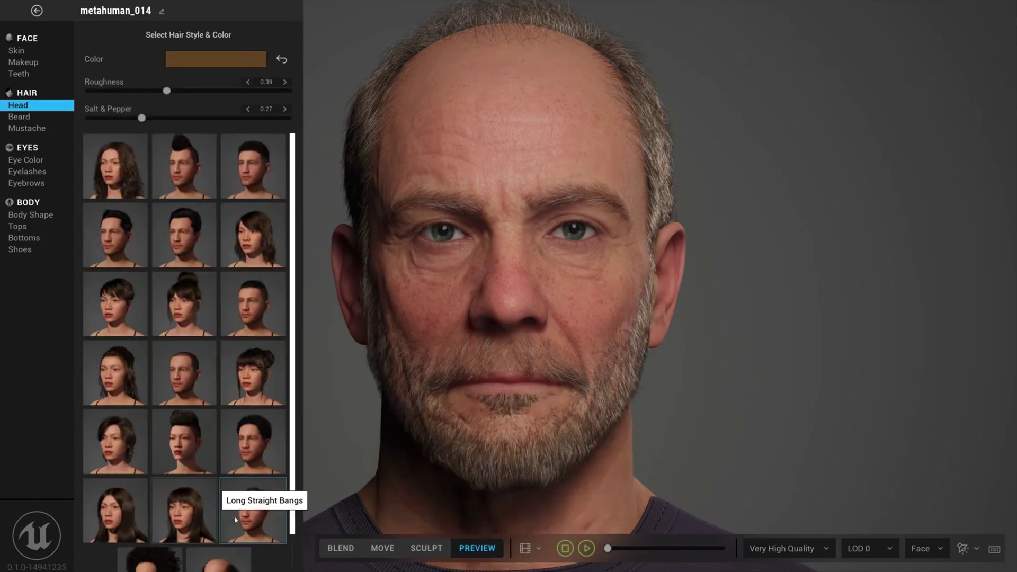
Apply a long hairstyle to the MetaHuman character and choose a new hair colour.
scroll(200, 228, "down", 3)
left_click(115, 401)
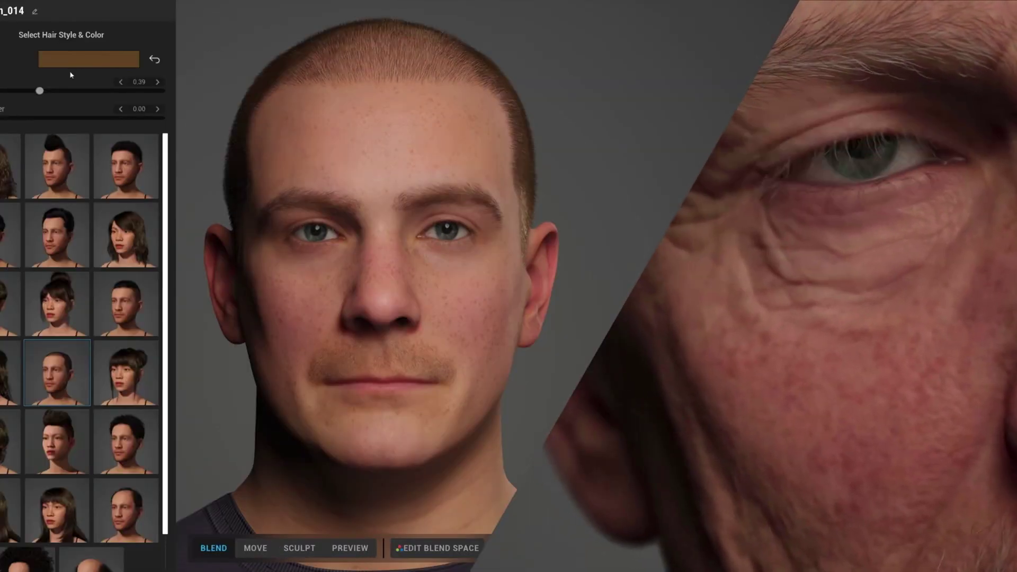
left_click(71, 62)
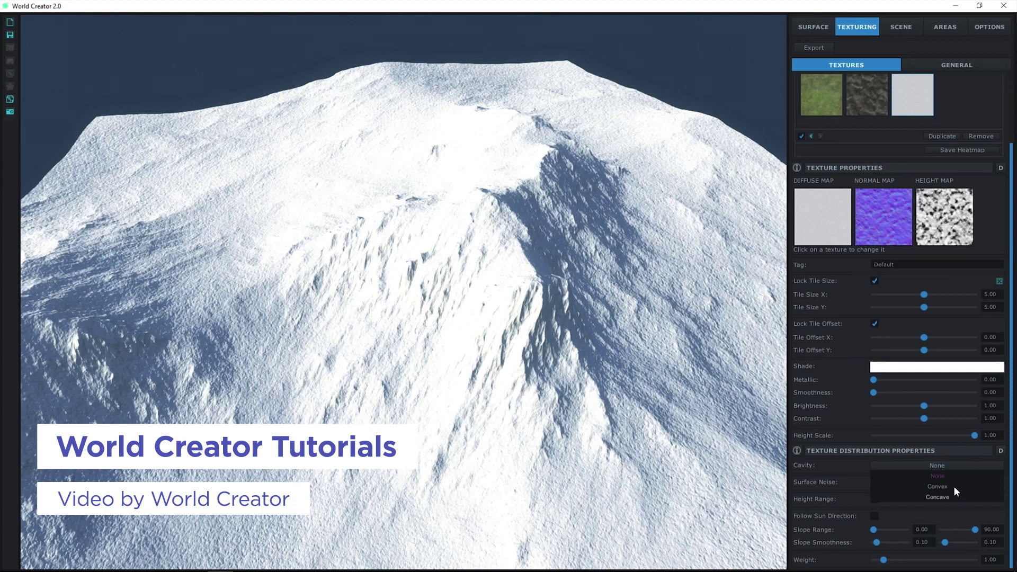
Set the snow texture's Cavity to Convex, then view the ROCKS material's properties.
left_click(950, 486)
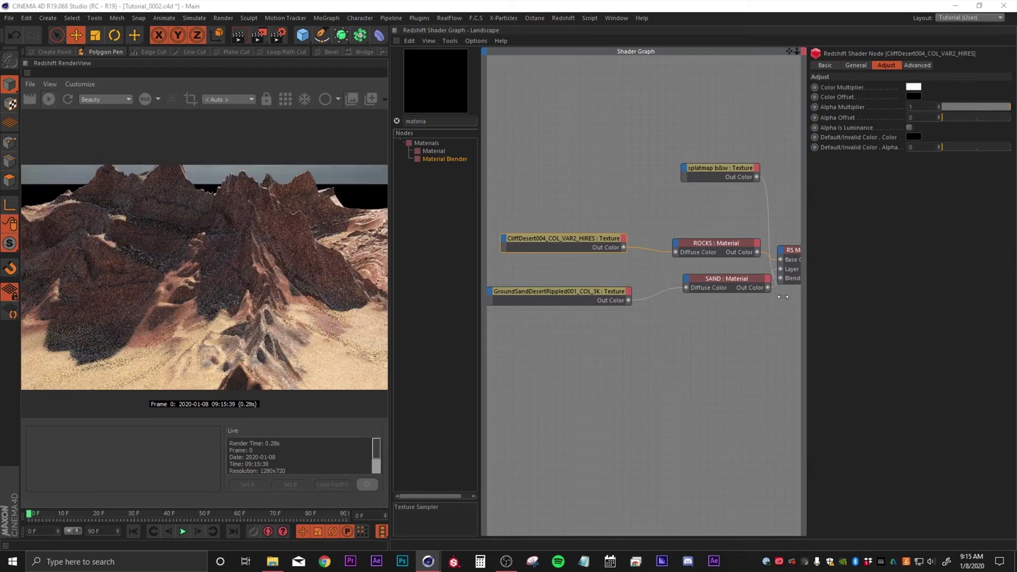
middle_click_drag(613, 281, 506, 285)
left_click(617, 248)
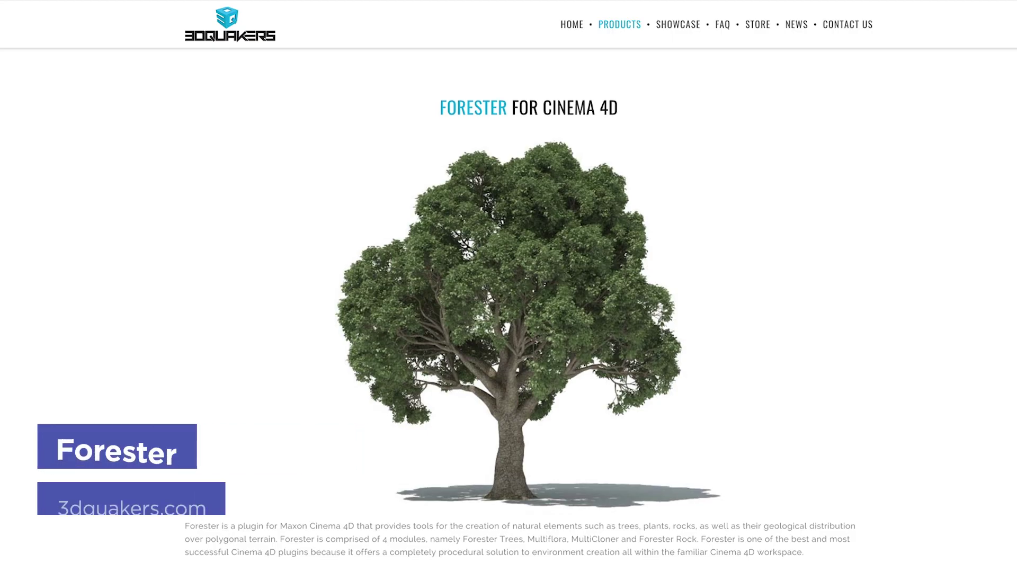
Scroll the Forester product page down to the Multicloner Feature Overview.
scroll(509, 318, "down", 3)
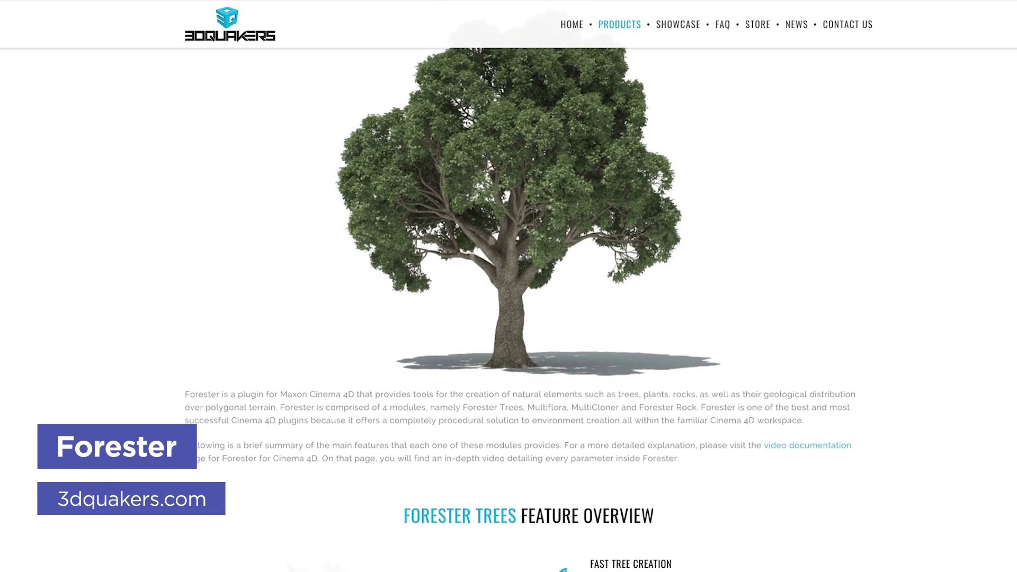
scroll(509, 318, "down", 7)
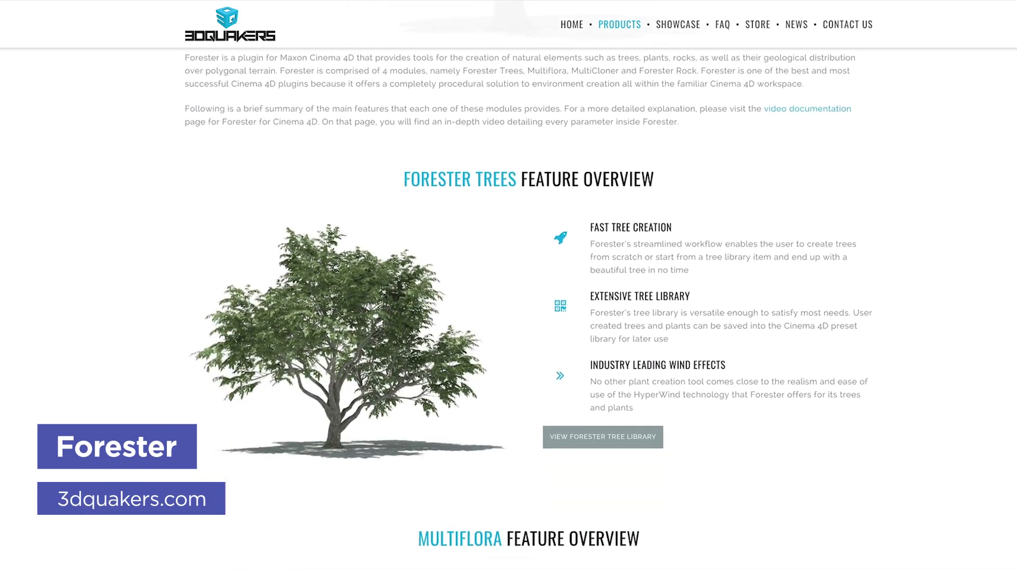
scroll(509, 318, "down", 6)
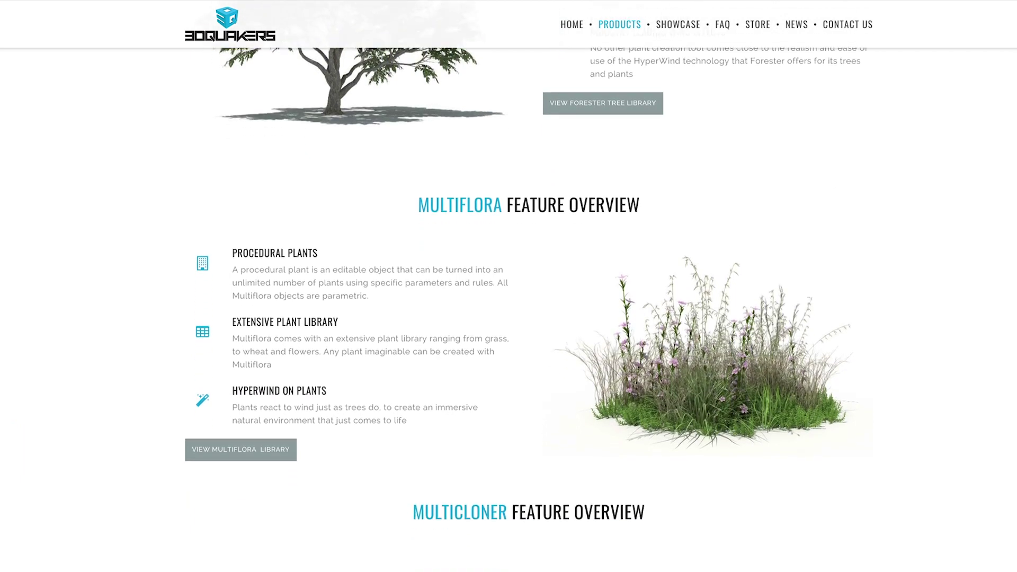
scroll(509, 318, "down", 5)
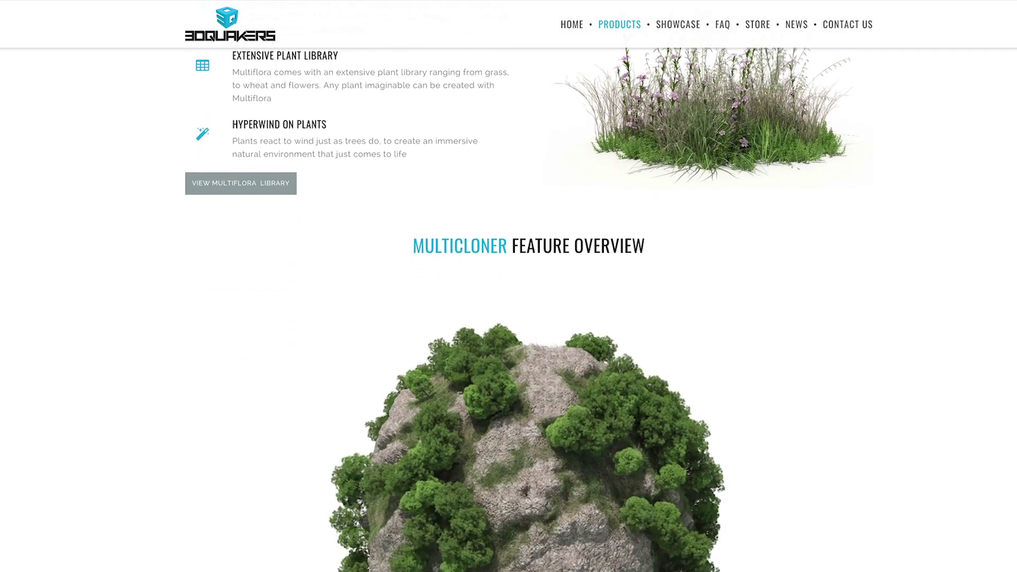
scroll(508, 318, "down", 4)
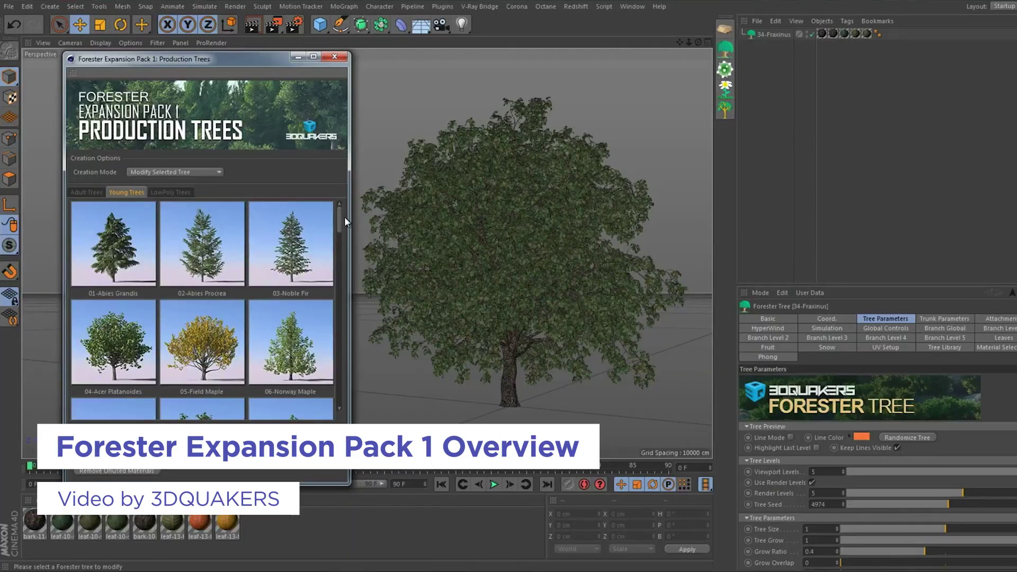
Swap the tree for the young 34-Fraxinus, raise Viewport Levels to 4, and view its foliage.
scroll(339, 219, "down", 10)
left_click(532, 234)
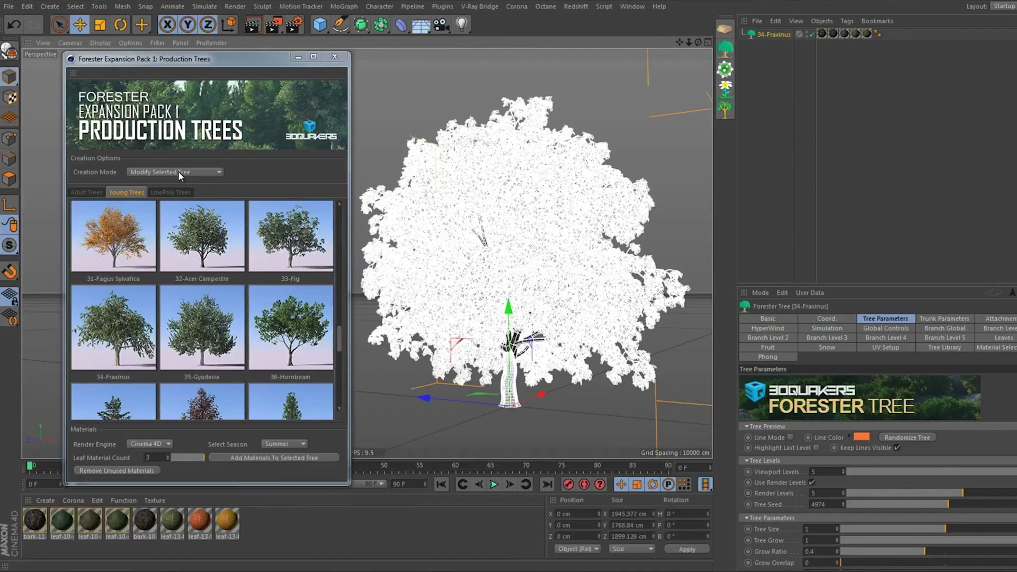
left_click(126, 334)
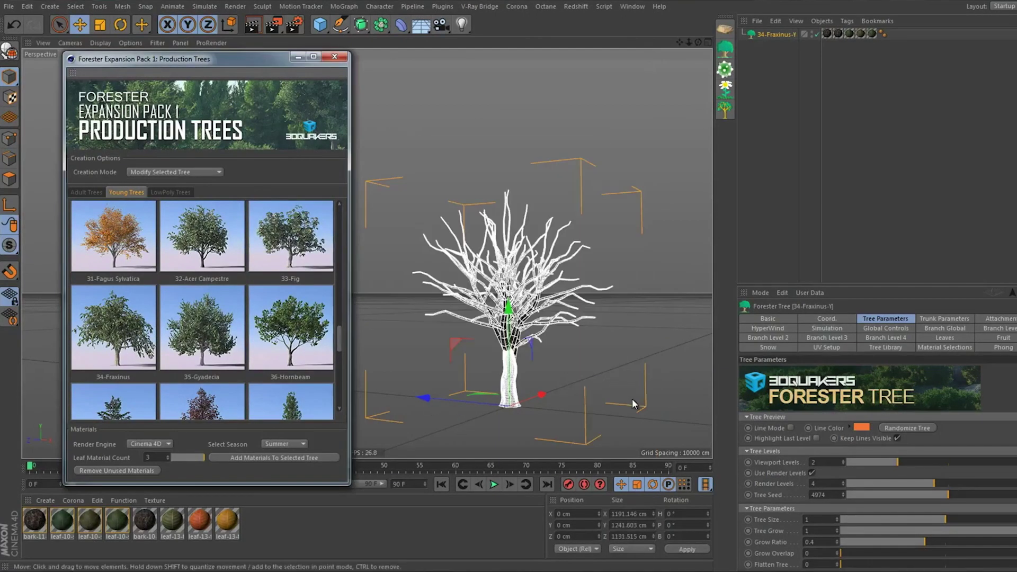
double_click(844, 459)
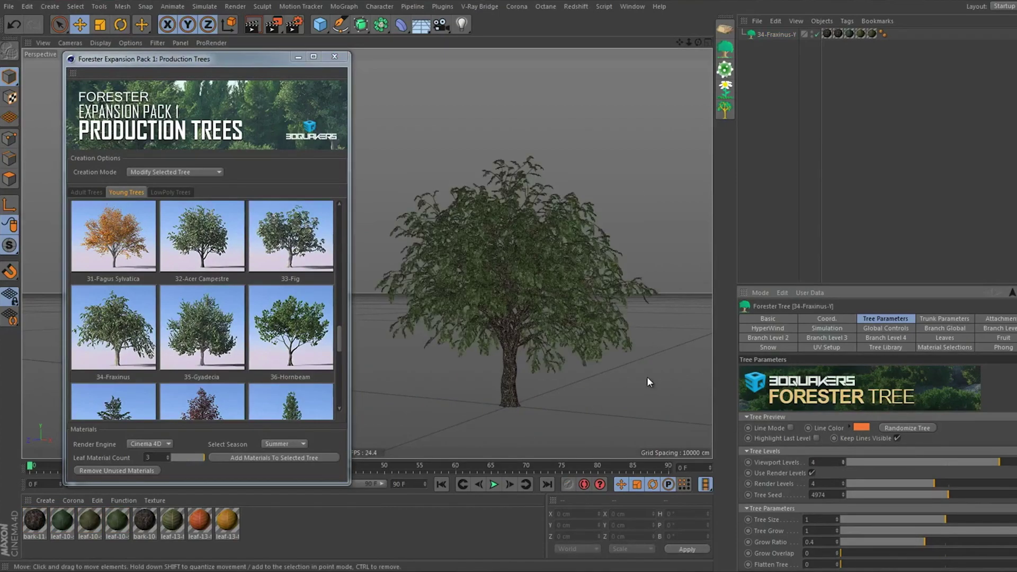
scroll(647, 179, "up", 5)
left_click_drag(647, 174, 641, 230, "alt")
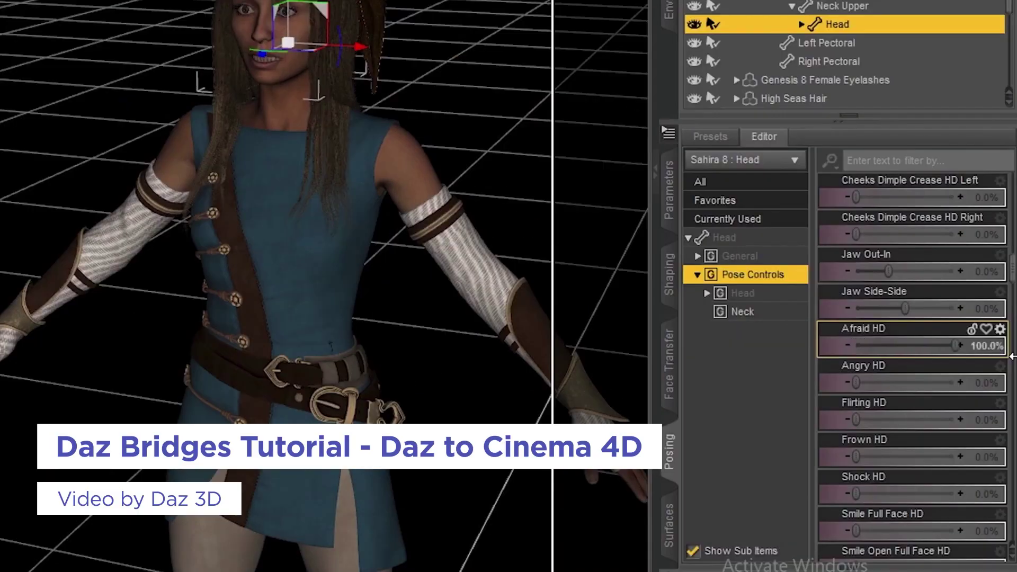
Reset Afraid HD to 0%, play back the head animation, and open the Daz Studio asset overview.
left_click_drag(1013, 356, 848, 348)
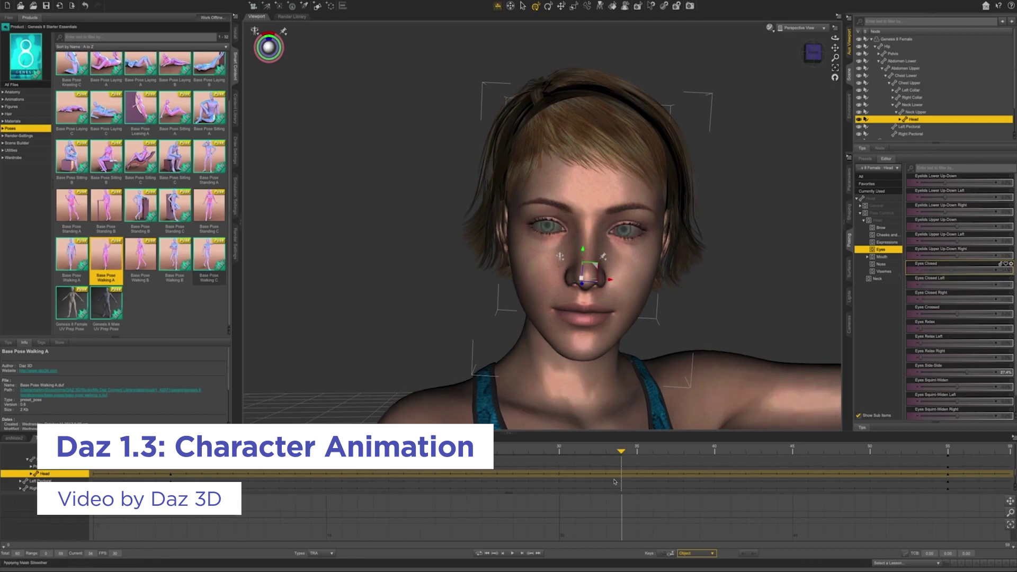
left_click_drag(544, 454, 450, 452)
left_click(511, 554)
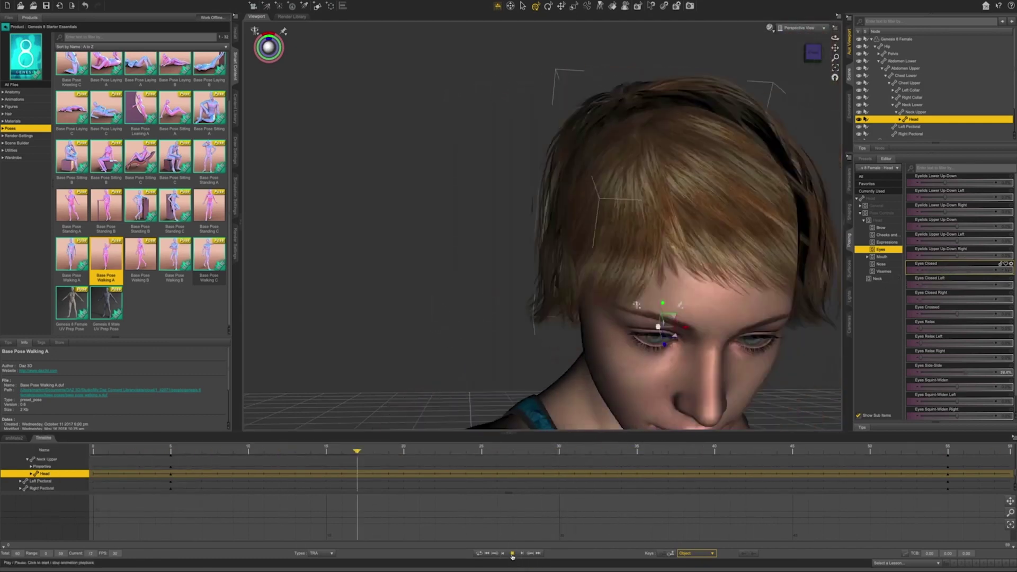
left_click(513, 554)
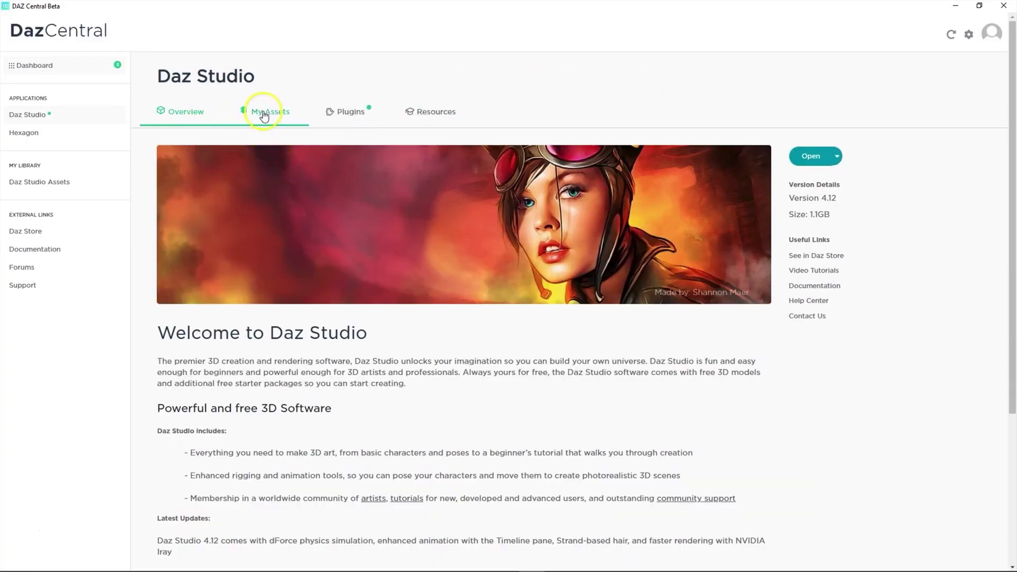
left_click(263, 113)
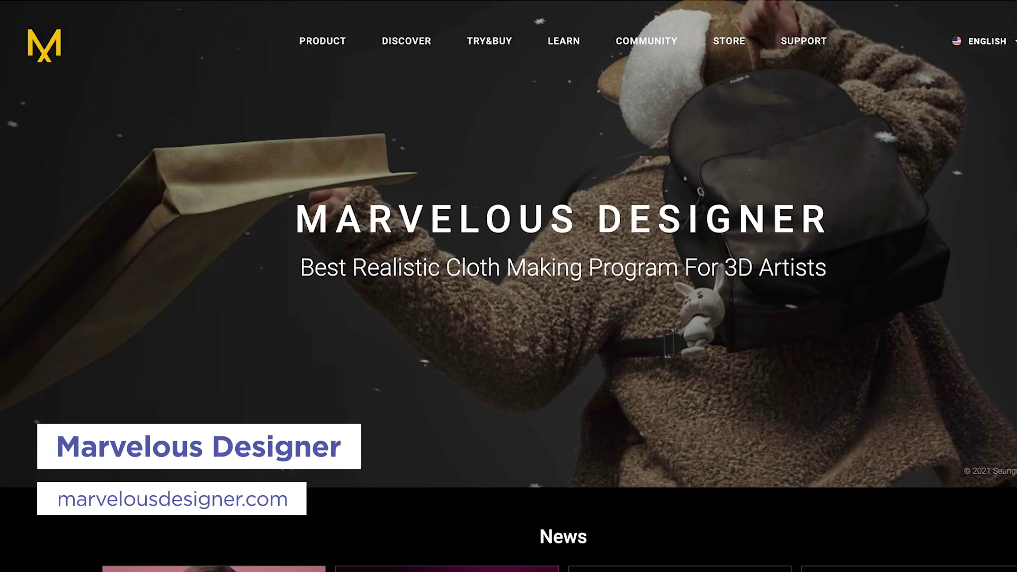
Scroll the marvelousdesigner.com homepage down to the New Features section.
scroll(509, 286, "down", 12)
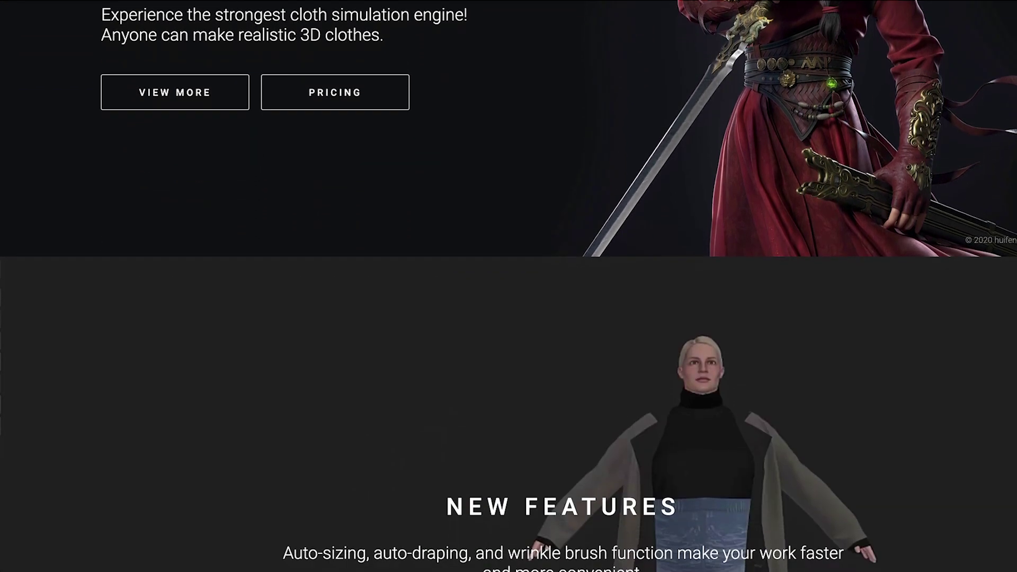
scroll(377, 452, "down", 4)
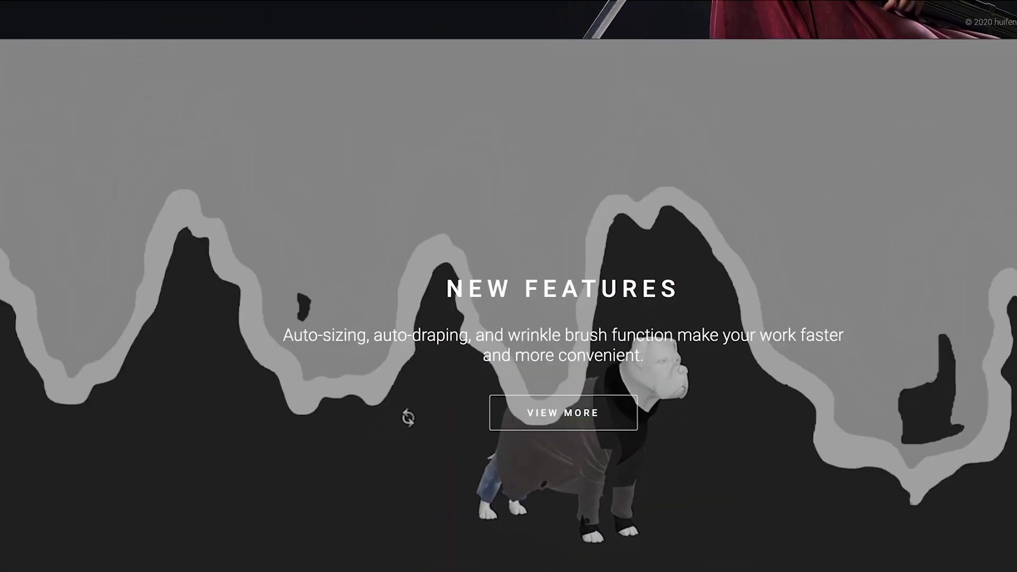
scroll(586, 233, "down", 2)
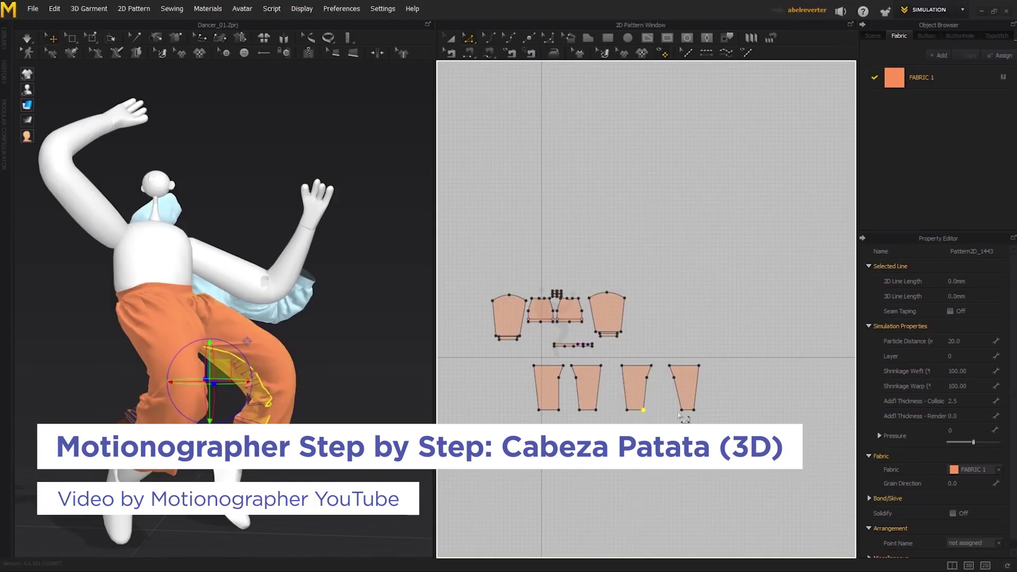
Simulate the dancer's pants, import an FBX, and load the default bounding-volume and point files.
left_click(27, 38)
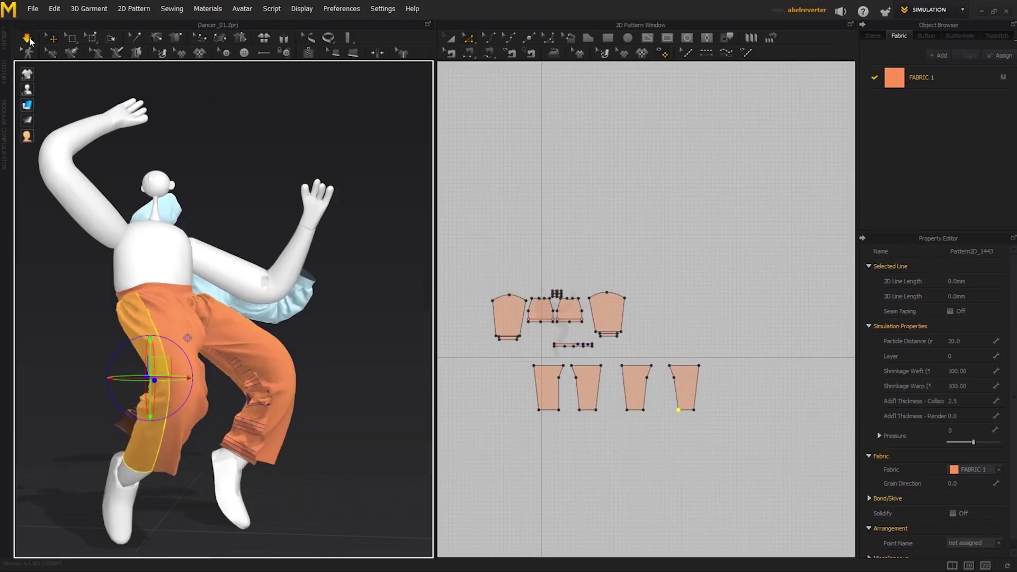
left_click_drag(312, 456, 363, 471)
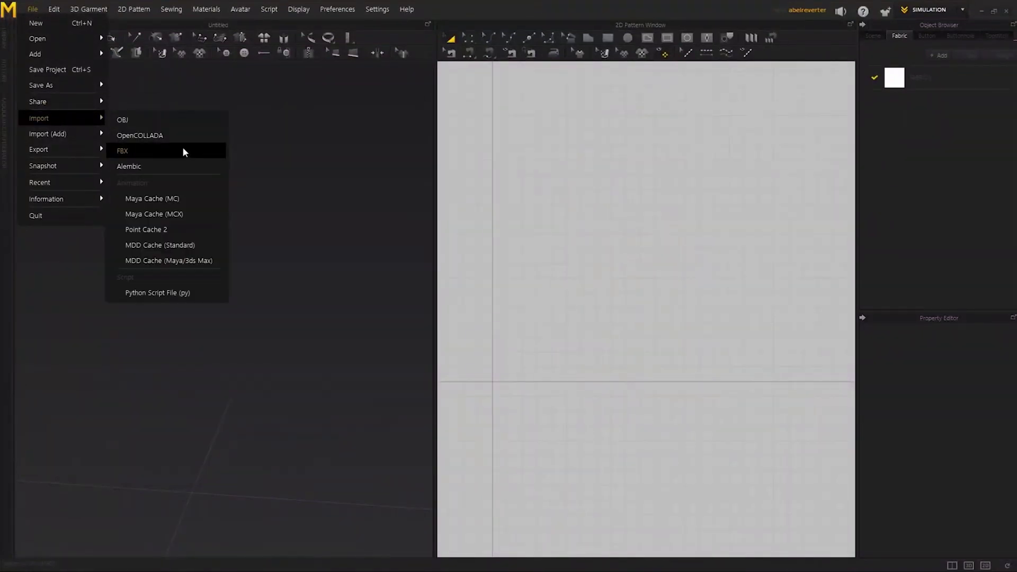
left_click(183, 150)
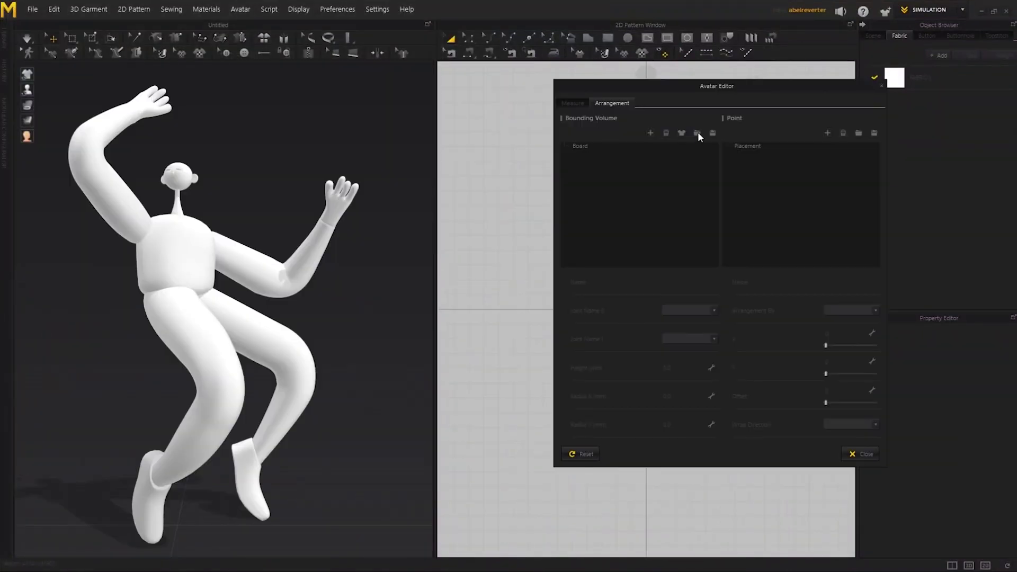
left_click(698, 133)
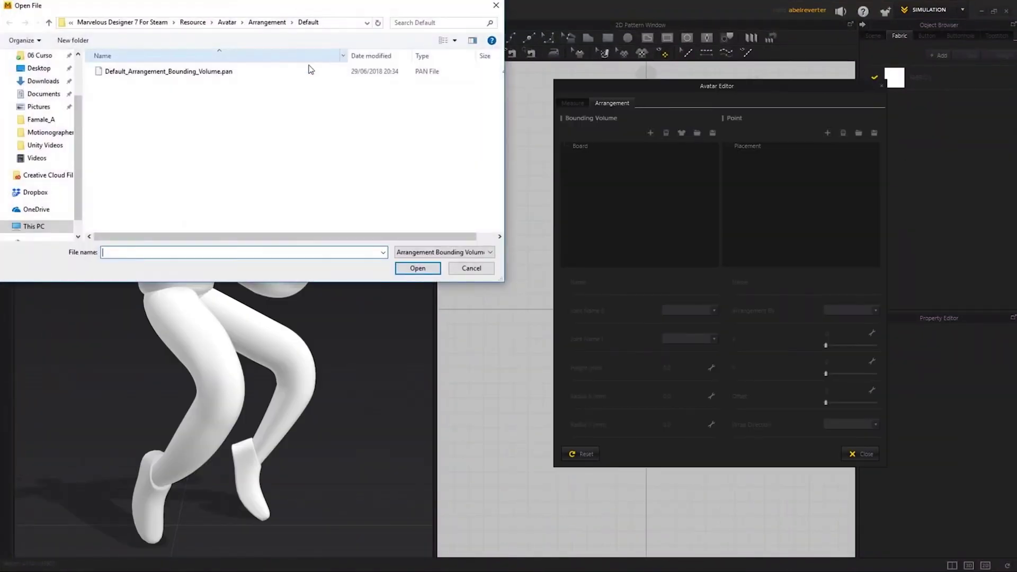
left_click(417, 268)
left_click(859, 133)
double_click(237, 72)
left_click(863, 454)
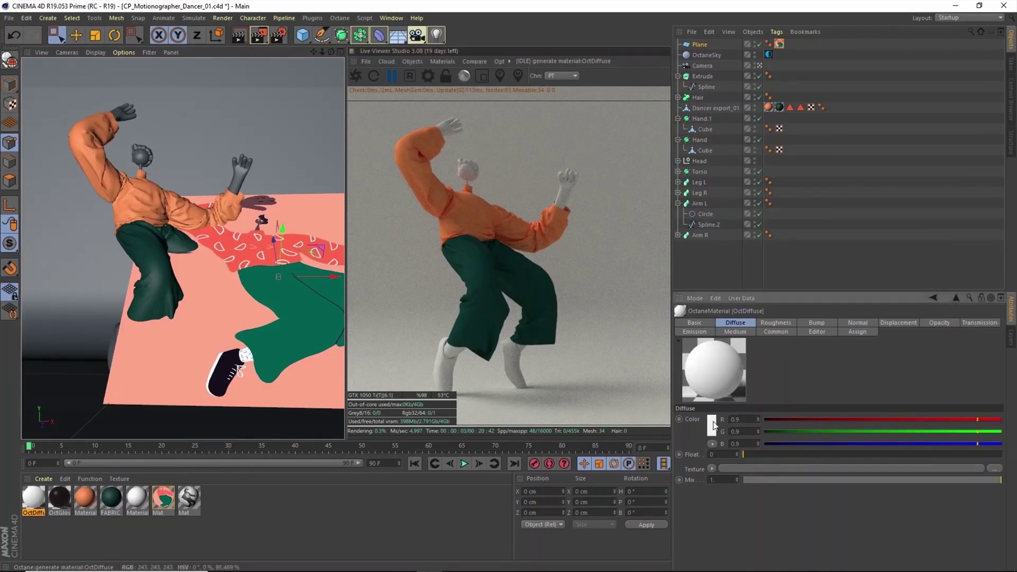
Tint the Octane diffuse material salmon-pink with the eyedropper and apply it to the backdrop Plane.
left_click(713, 425)
left_click(233, 307)
left_click(695, 460)
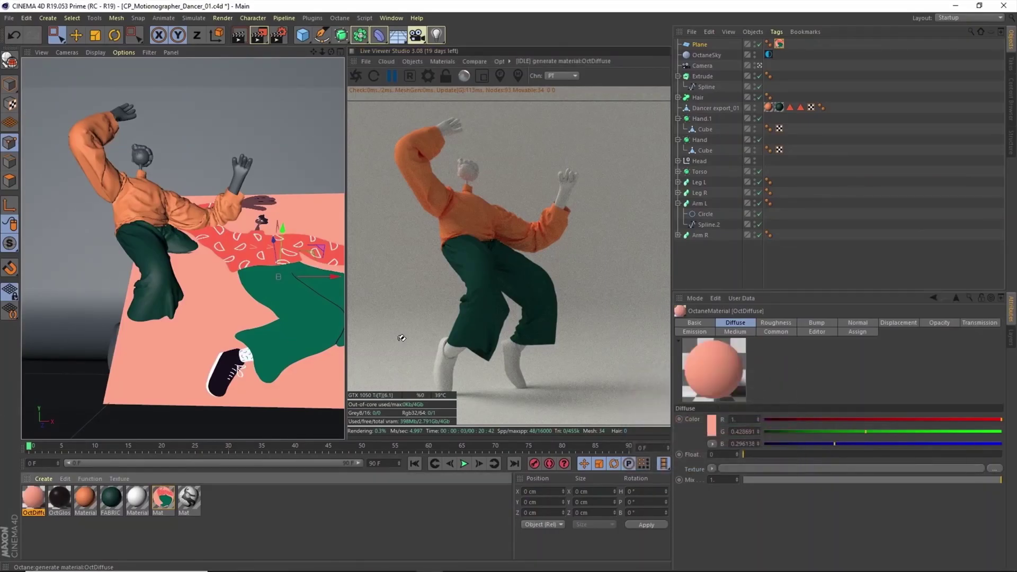
left_click_drag(33, 498, 195, 132)
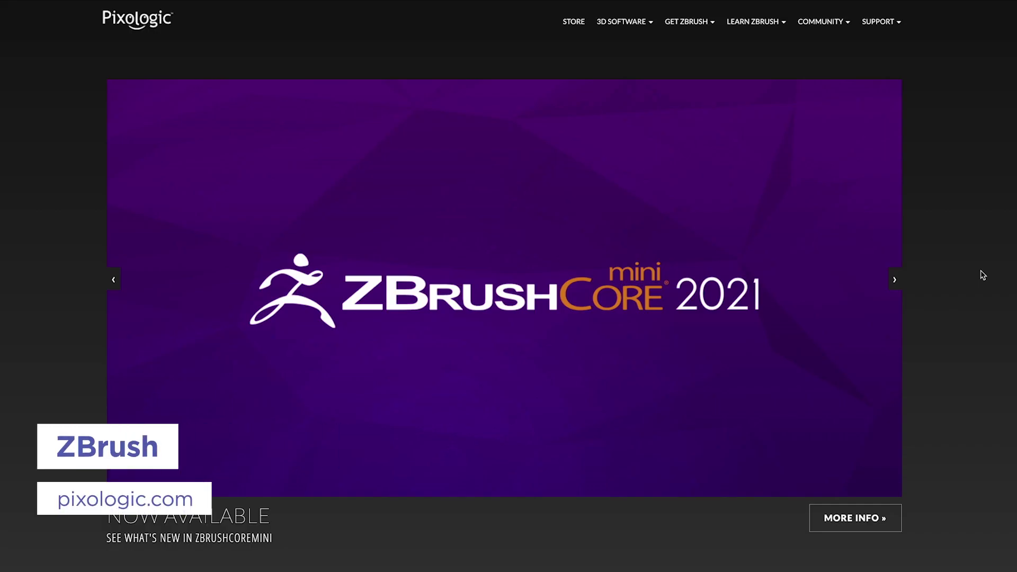
Scroll past the Pixologic page down to ZBrushCentral's Latest artwork gallery grid.
scroll(984, 275, "down", 5)
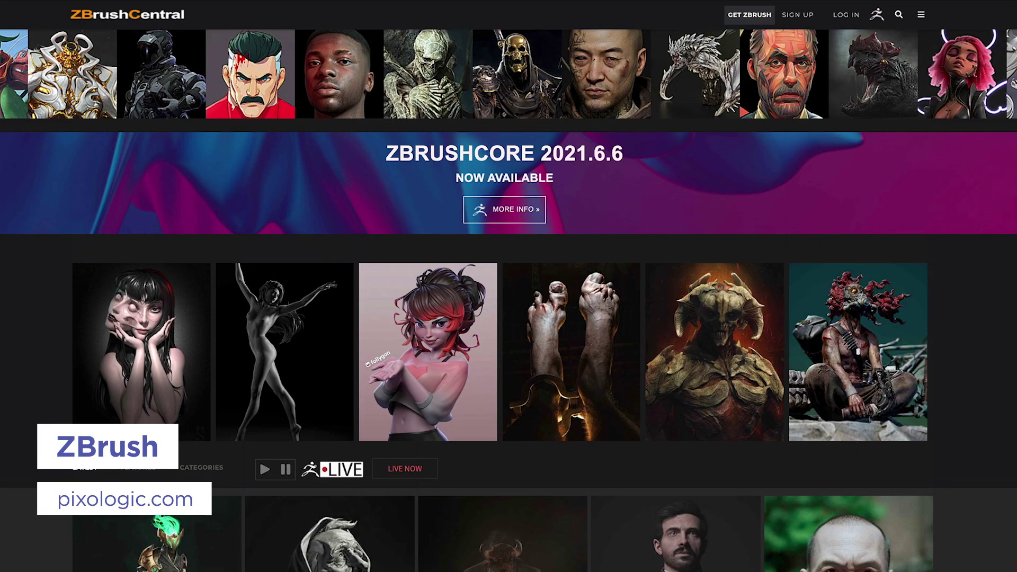
scroll(509, 299, "down", 5)
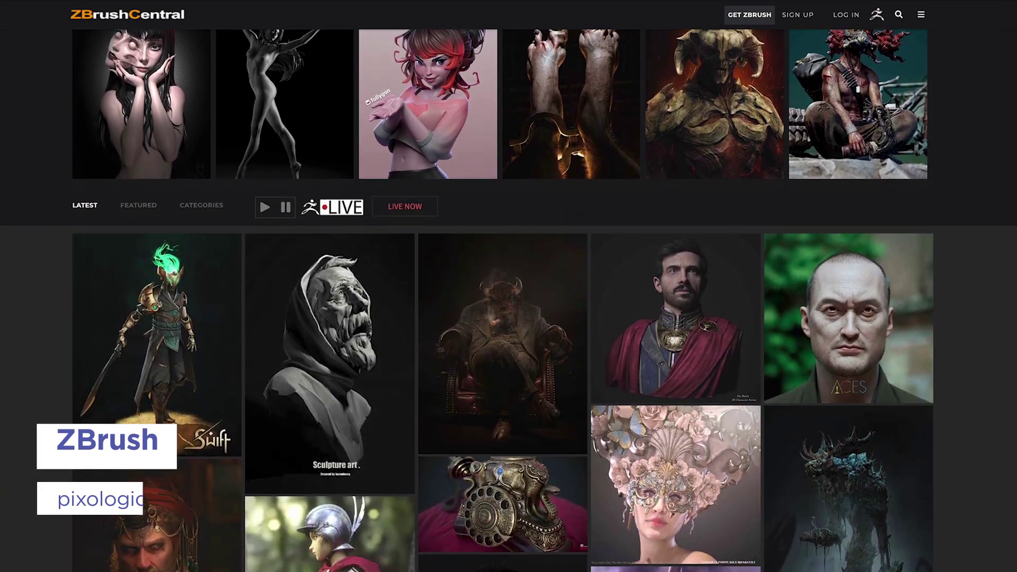
scroll(508, 299, "down", 3)
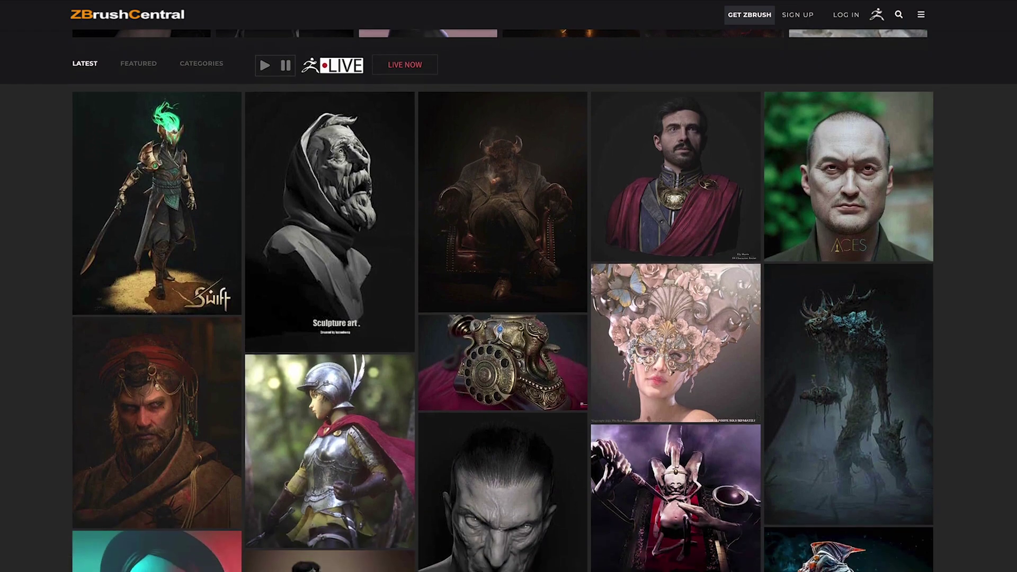
scroll(508, 299, "down", 3)
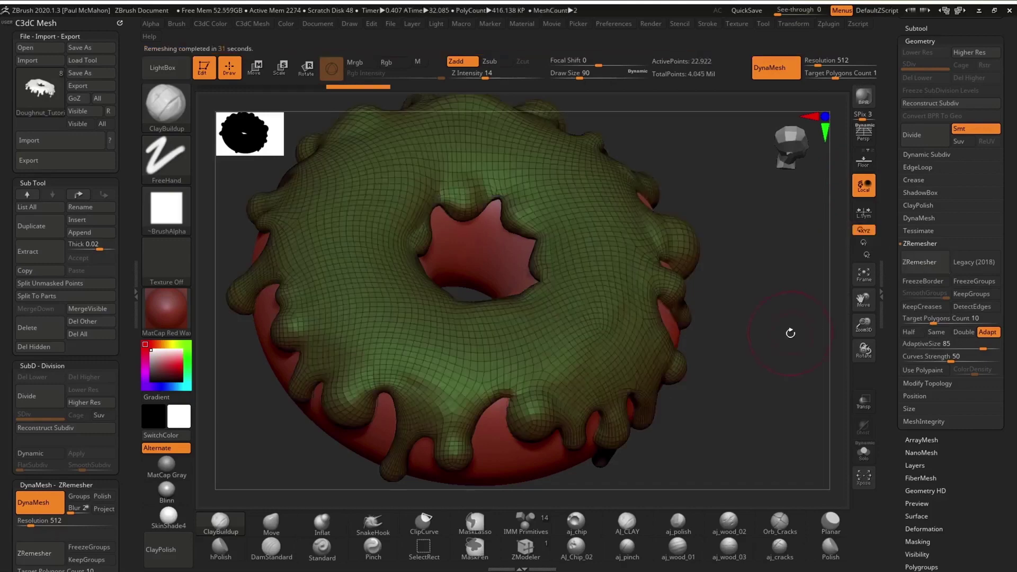
Tilt the iced doughnut to view it from above, then orbit around the figure's hand.
left_click_drag(756, 373, 756, 286)
left_click_drag(488, 424, 713, 106)
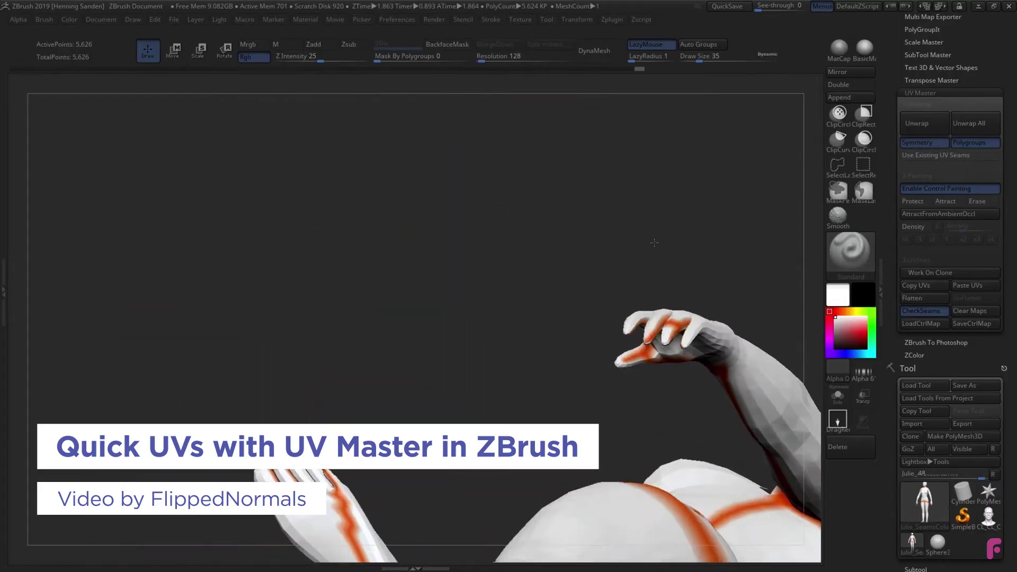
mouse_move(654, 245)
left_mouse_down()
mouse_move(659, 318)
mouse_move(594, 324)
mouse_move(658, 317)
left_mouse_up()
Flatten the figure's UVs, then pull the cloth leftward with ClothHook at Draw Size 500.
left_click(912, 297)
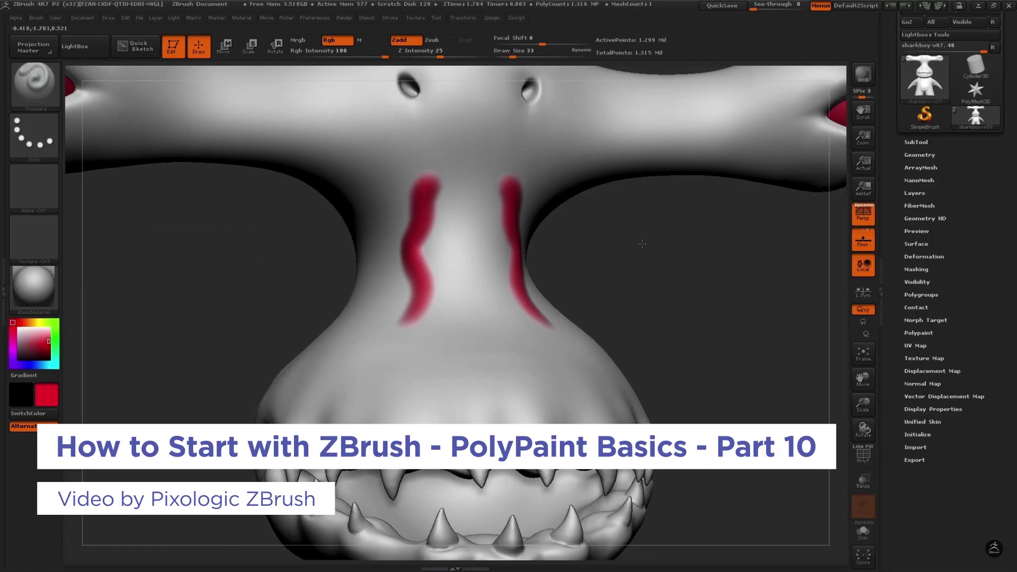
left_click_drag(643, 244, 358, 294)
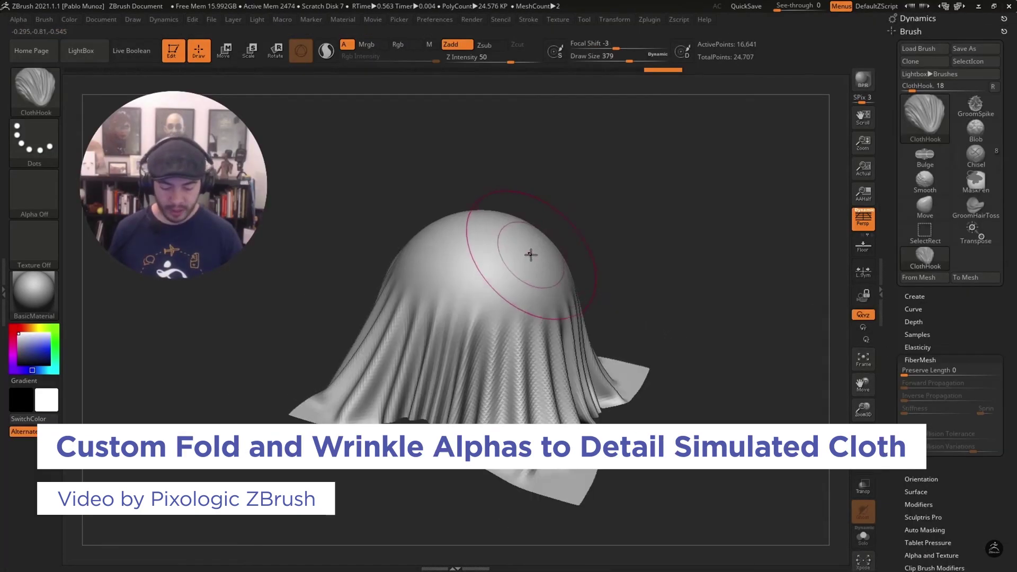
left_click_drag(531, 254, 572, 275)
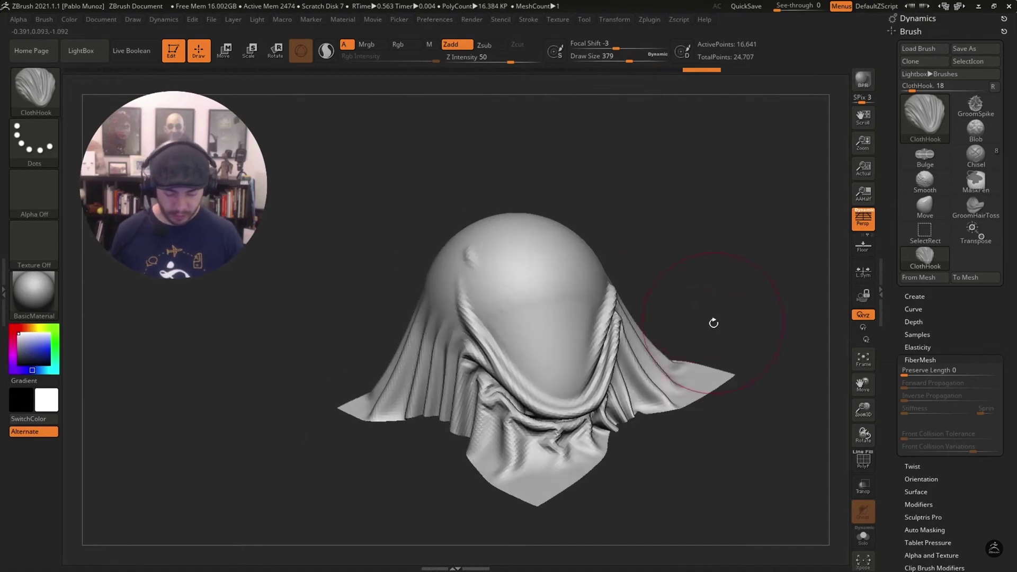
key("space")
left_click_drag(638, 243, 665, 247)
left_click(565, 270)
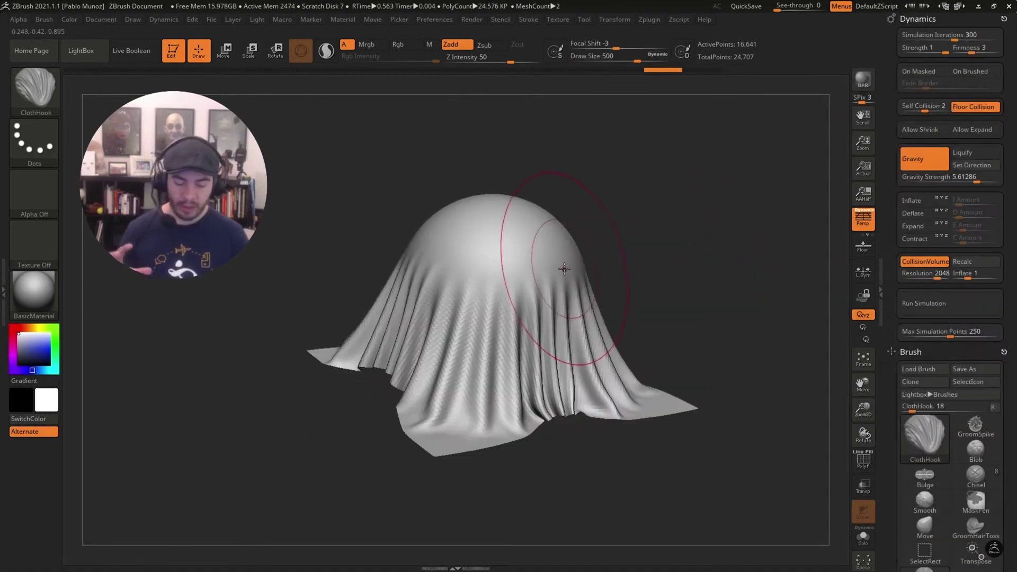
left_click_drag(564, 267, 300, 316)
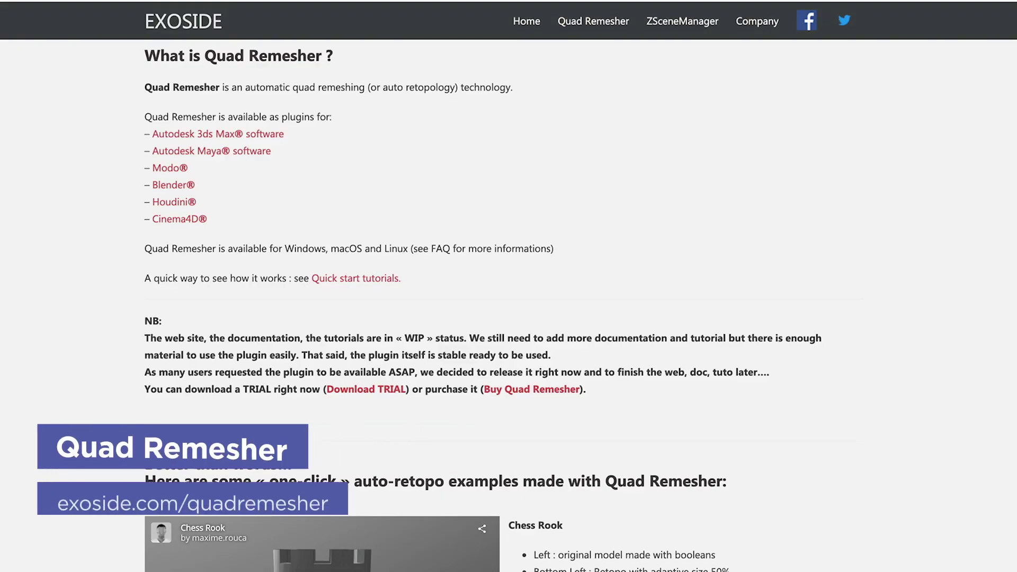
Scroll the exoside.com Quad Remesher page down to the one-click auto-retopo examples.
scroll(509, 286, "down", 4)
scroll(509, 286, "down", 6)
scroll(508, 287, "down", 2)
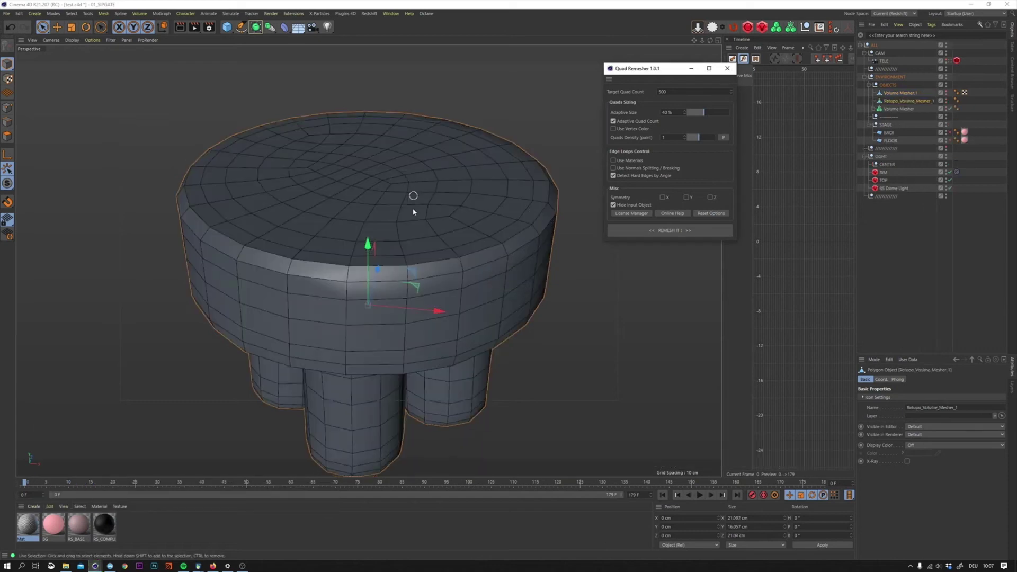
Zoom out and orbit the 500-quad retopologised stool from a high and a low side view.
scroll(416, 170, "down", 4)
left_click_drag(415, 170, 401, 219, "alt")
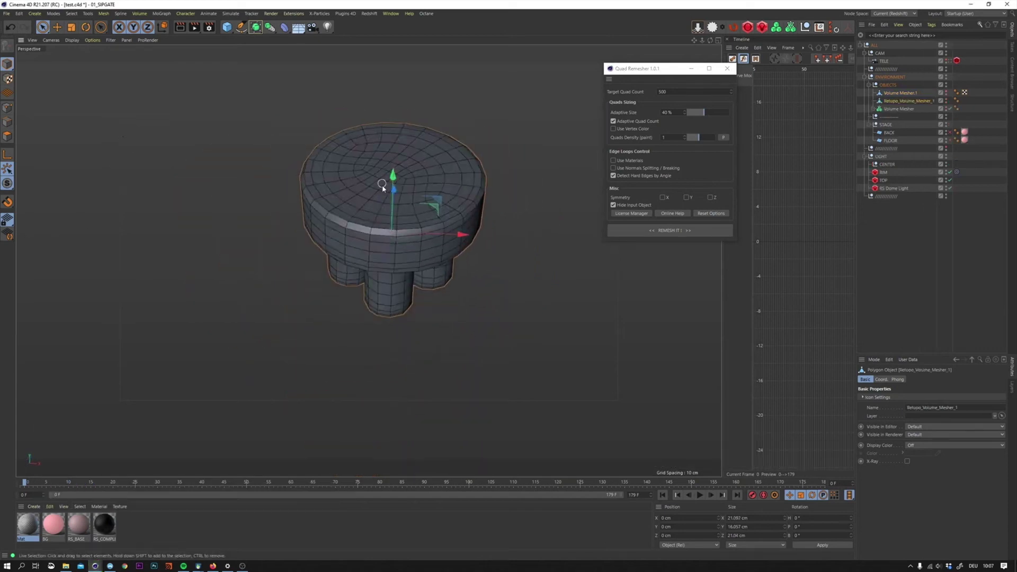
left_click_drag(418, 170, 527, 100, "alt")
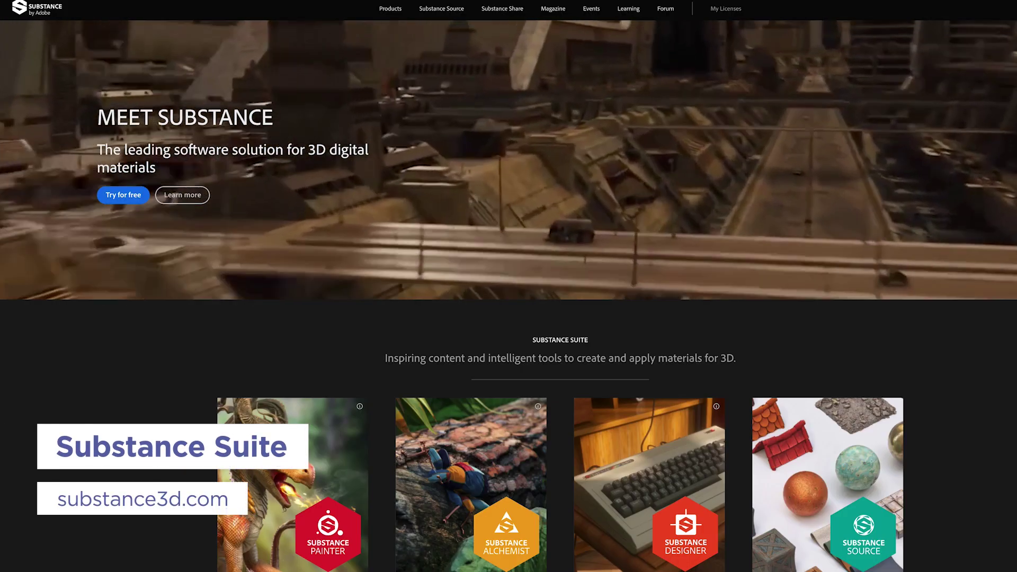
Scroll the Substance homepage past the product cards and Walls carousel to Substance Share.
scroll(509, 295, "down", 2)
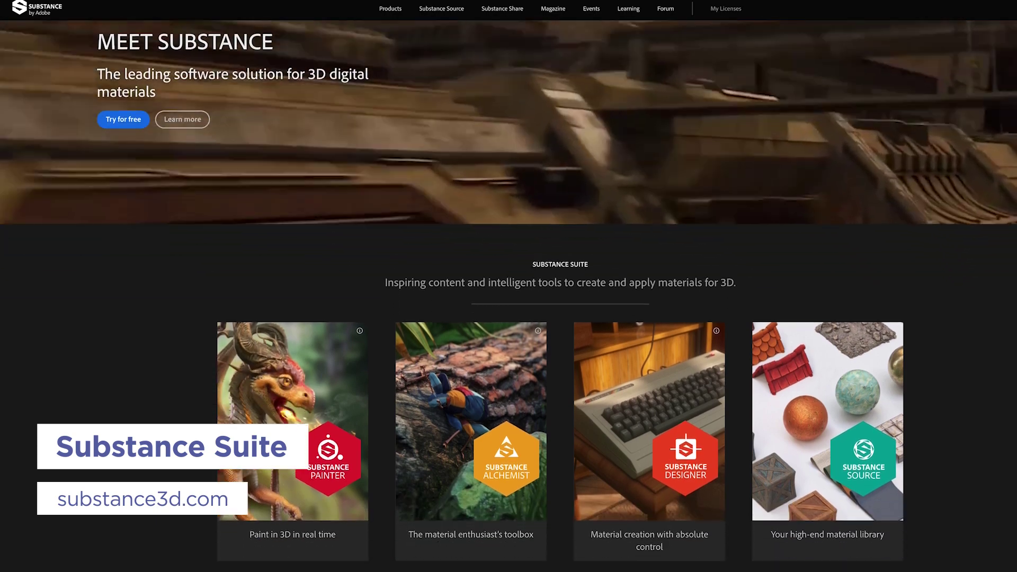
scroll(509, 296, "down", 8)
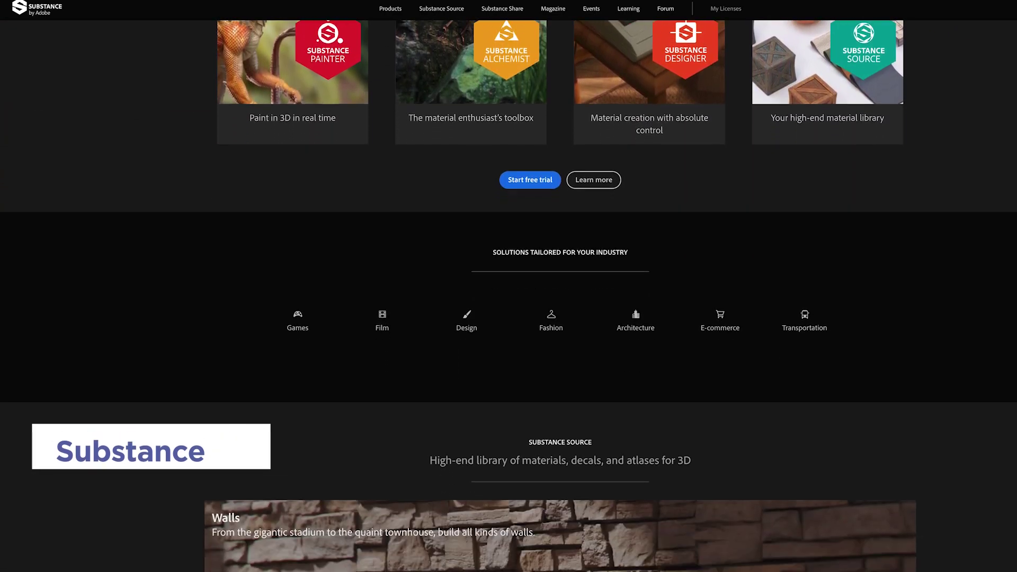
scroll(509, 296, "down", 8)
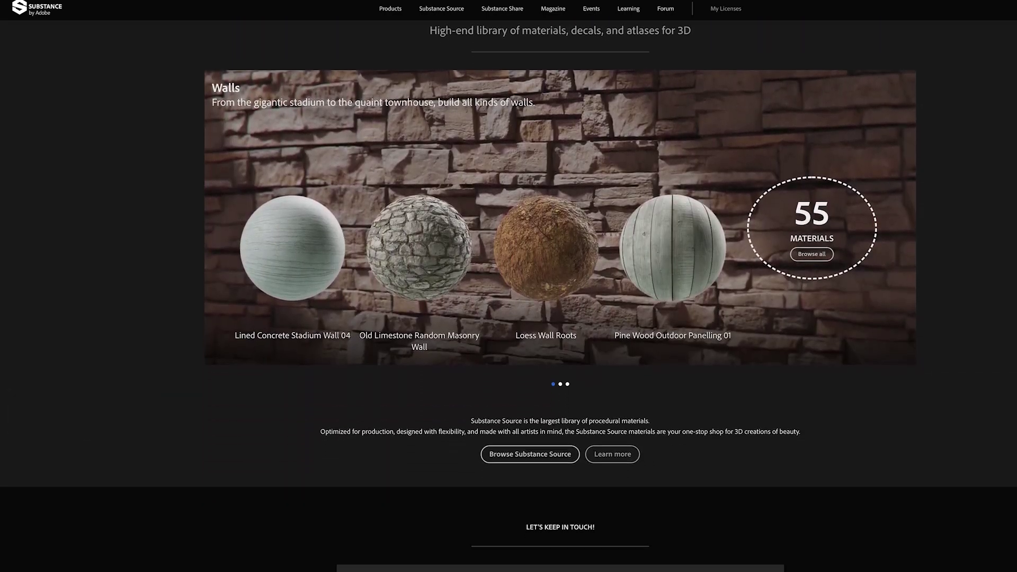
scroll(509, 296, "down", 8)
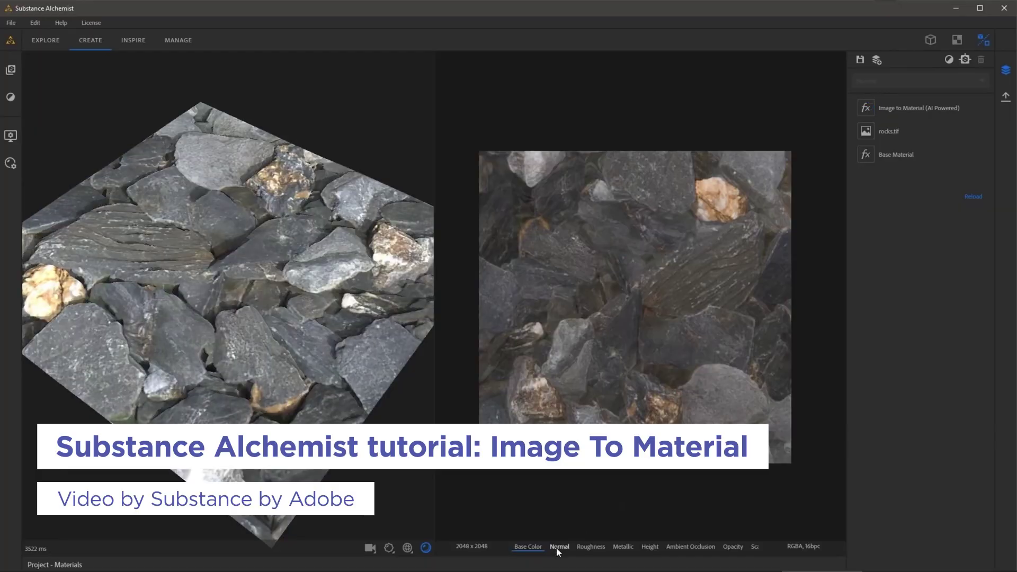
Switch the rocks material preview between Normal and Height maps and open the Image to Material layer.
left_click(558, 547)
left_click(650, 547)
left_click(560, 547)
left_click(880, 109)
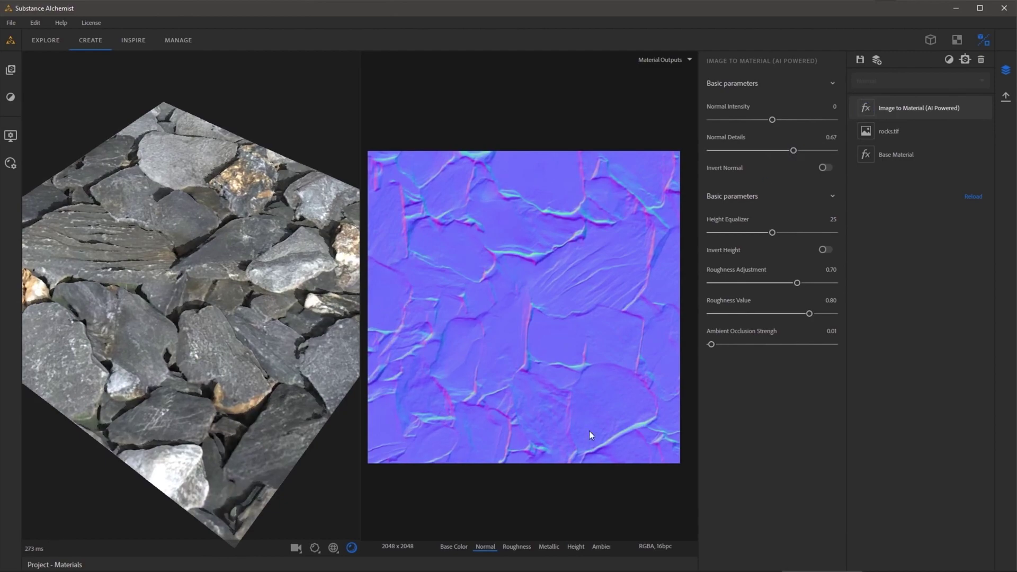
left_click(576, 547)
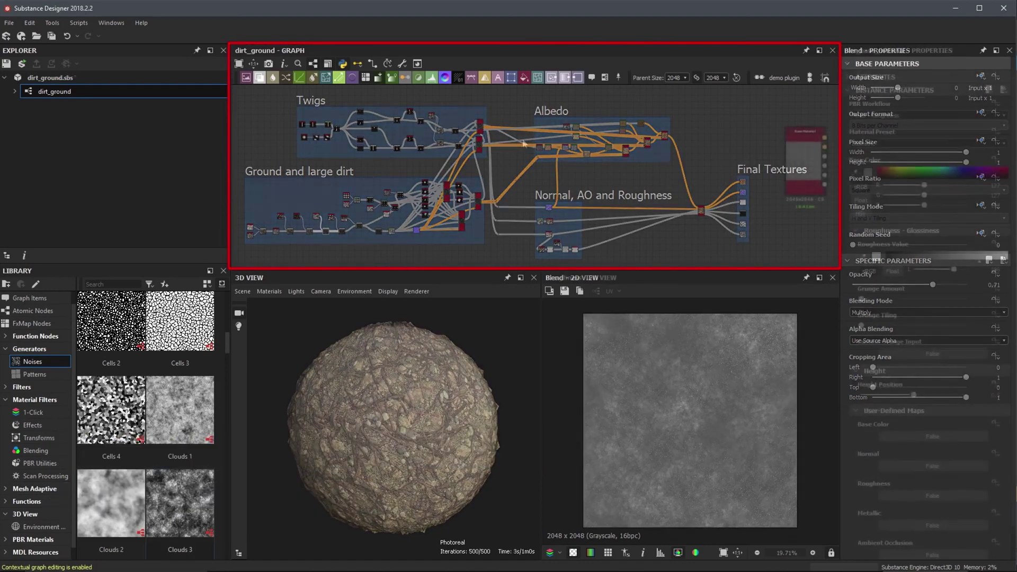
Multiply-blend Perlin Noise and Clouds 2 at 0.51 opacity into a Normal node shown on the sphere.
left_click(424, 222)
left_click_drag(910, 114, 859, 113)
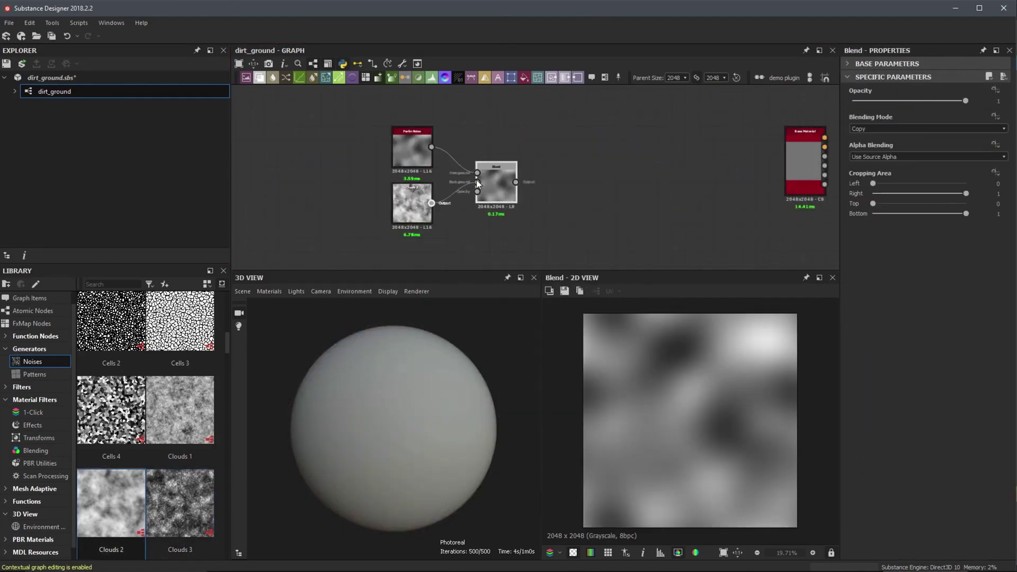
left_click(928, 129)
left_click(874, 160)
left_click_drag(965, 101, 923, 107)
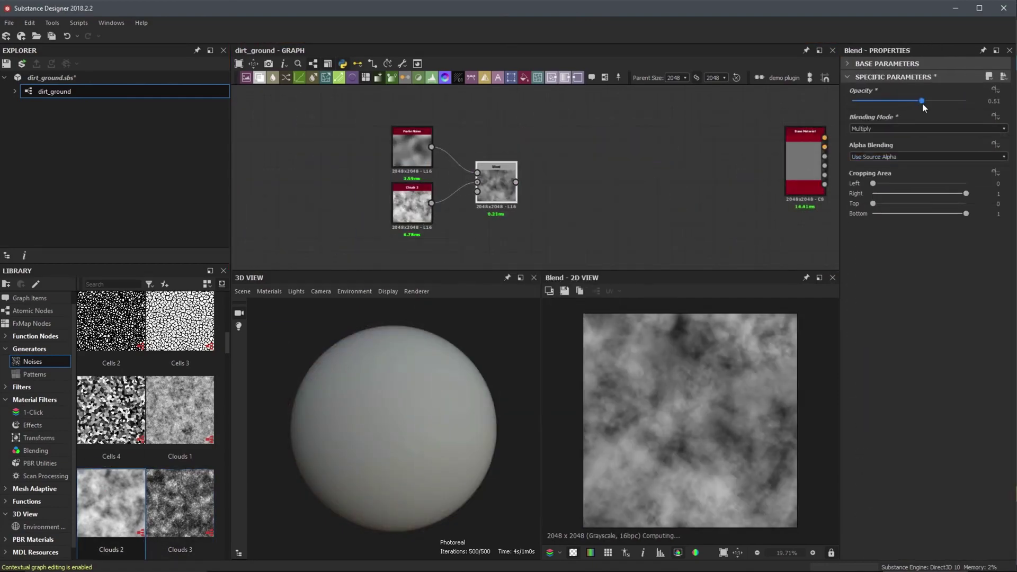
left_click(581, 192)
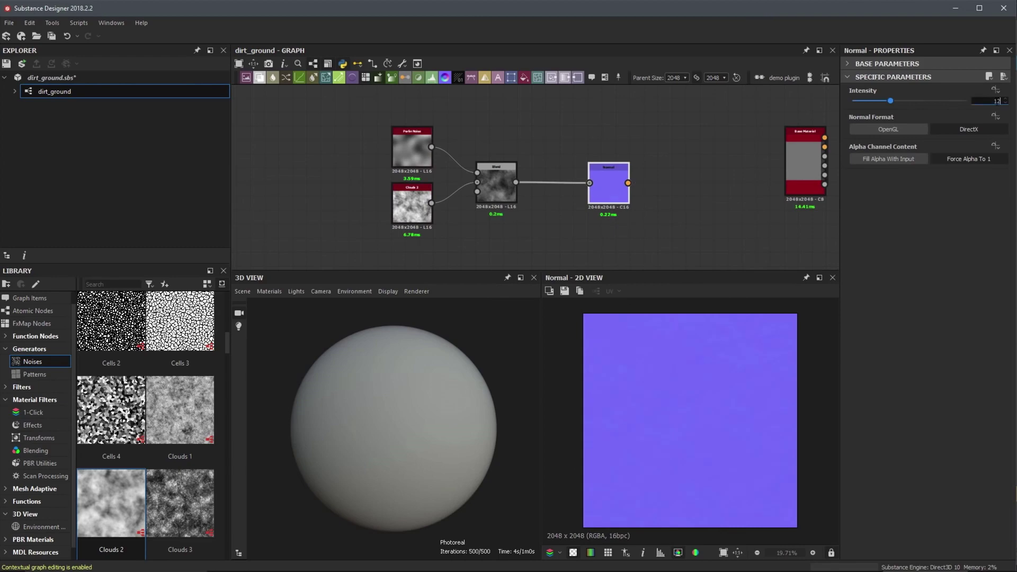
left_click_drag(608, 183, 440, 371)
left_click_drag(614, 180, 657, 181)
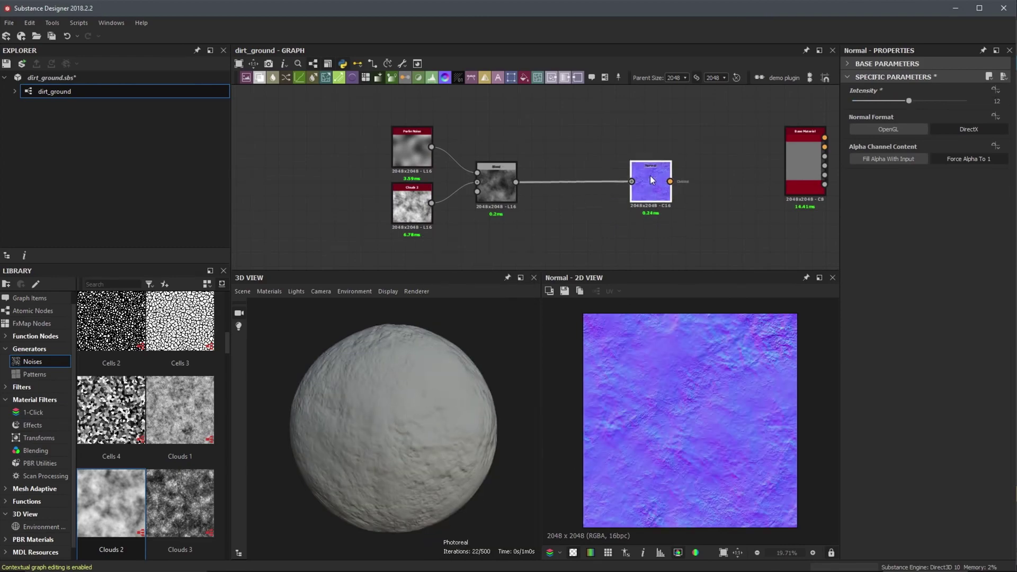
Add a Dirt 4 node warped by Perlin Noise at Warp Intensity 2.73.
key("space")
left_click(551, 153)
key("space")
type("dir")
left_click(520, 274)
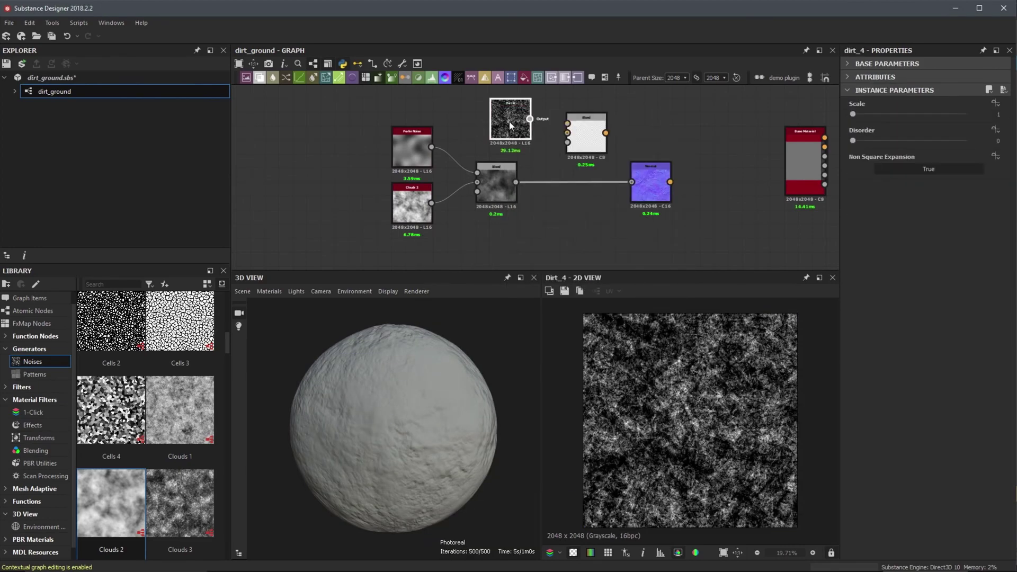
left_click_drag(529, 119, 568, 145)
left_click(583, 165)
left_click_drag(432, 147, 548, 151)
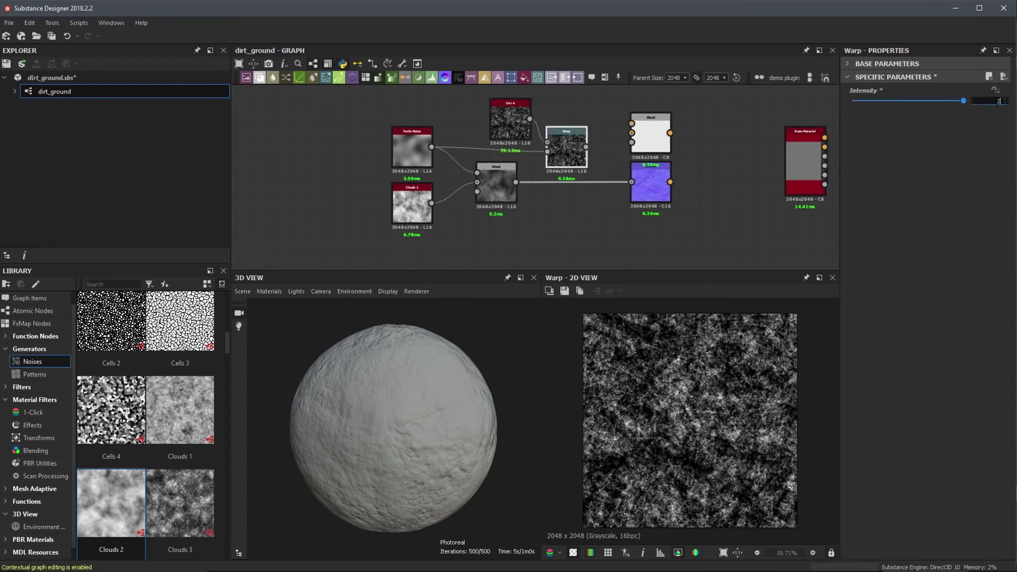
type(".73")
key("Return")
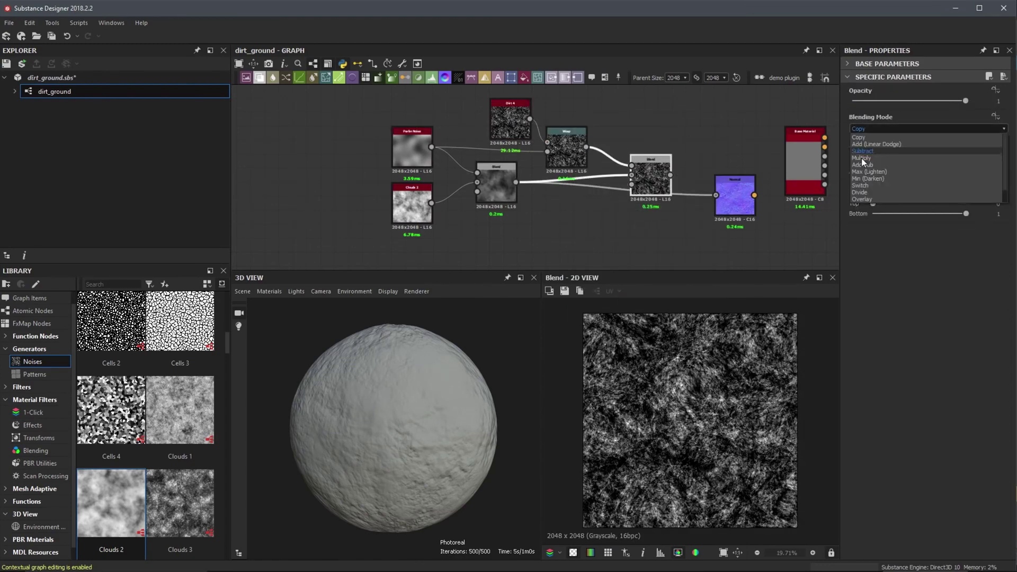
Insert a Multiply Blend before the Normal node and light the preview with a terrace environment.
left_click(862, 158)
left_click(888, 101)
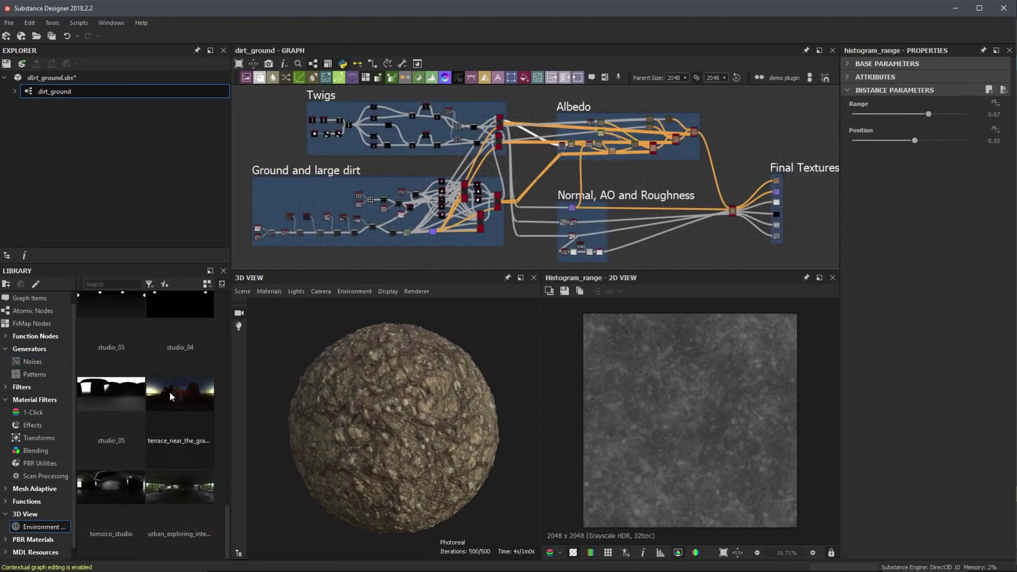
left_click_drag(170, 391, 506, 426)
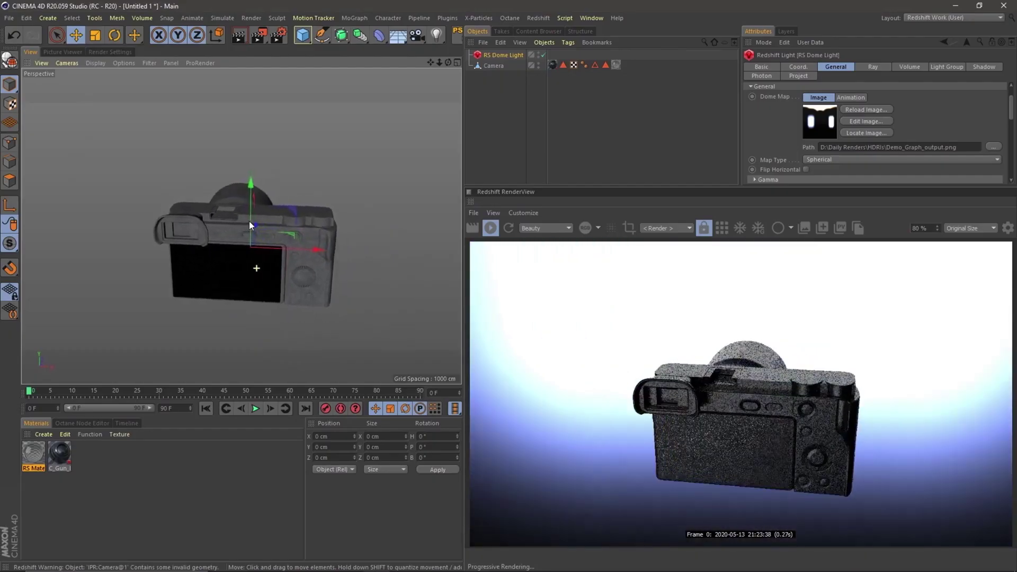
Paint Brass Pure onto the robot's upper body and dome.
left_click_drag(249, 221, 262, 221, "alt")
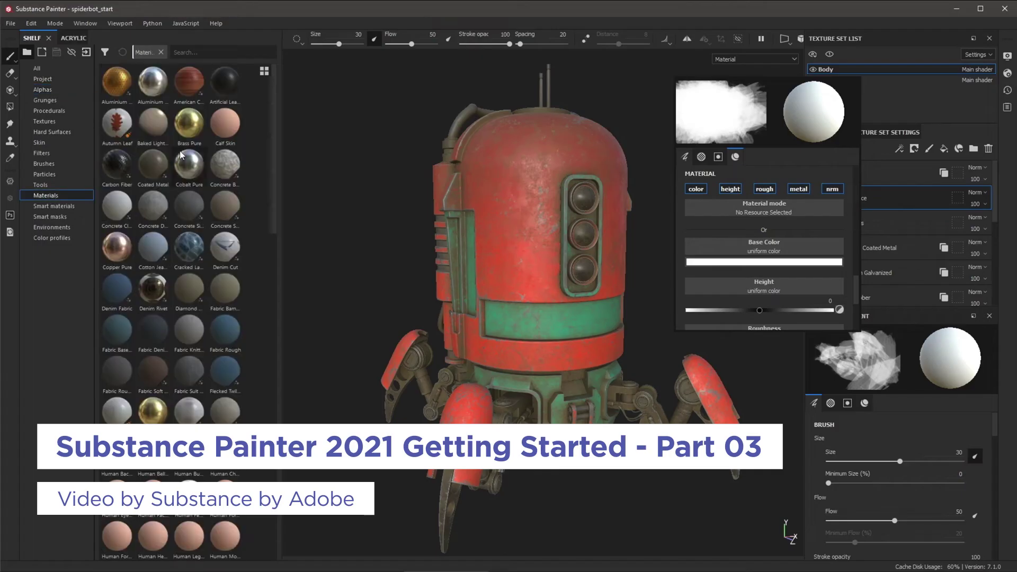
left_click(190, 124)
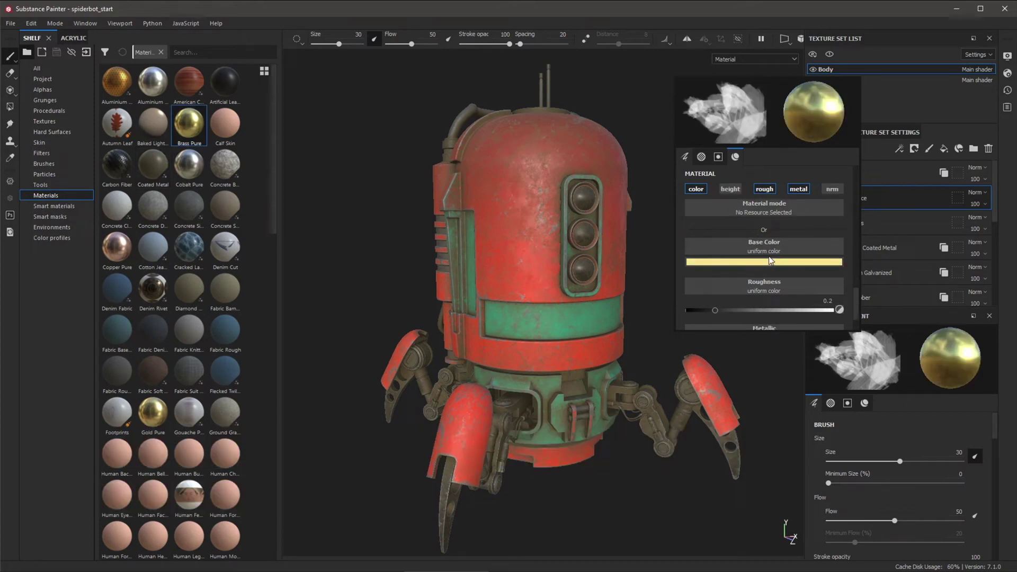
left_click_drag(490, 167, 515, 188)
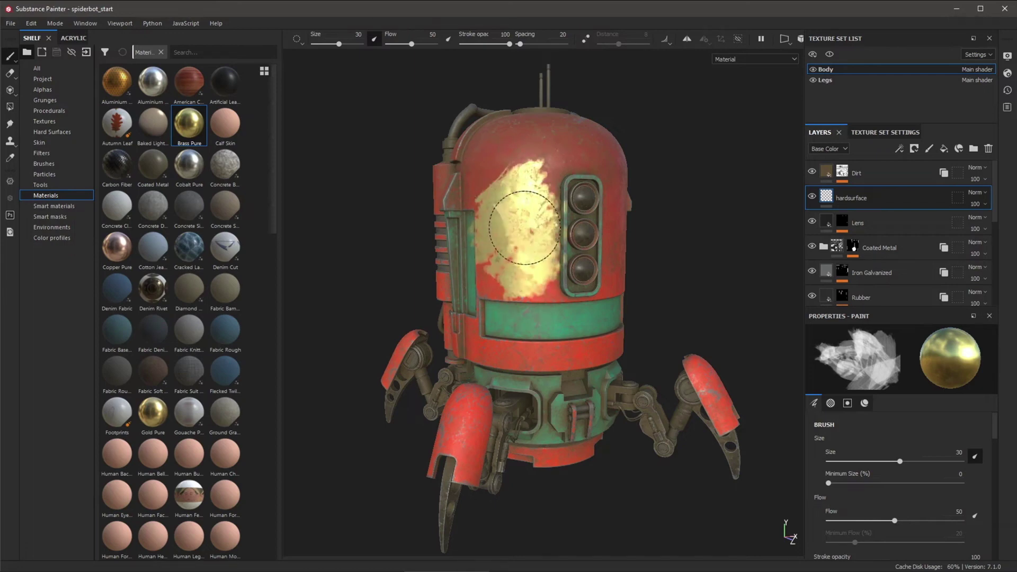
left_click_drag(506, 227, 555, 160)
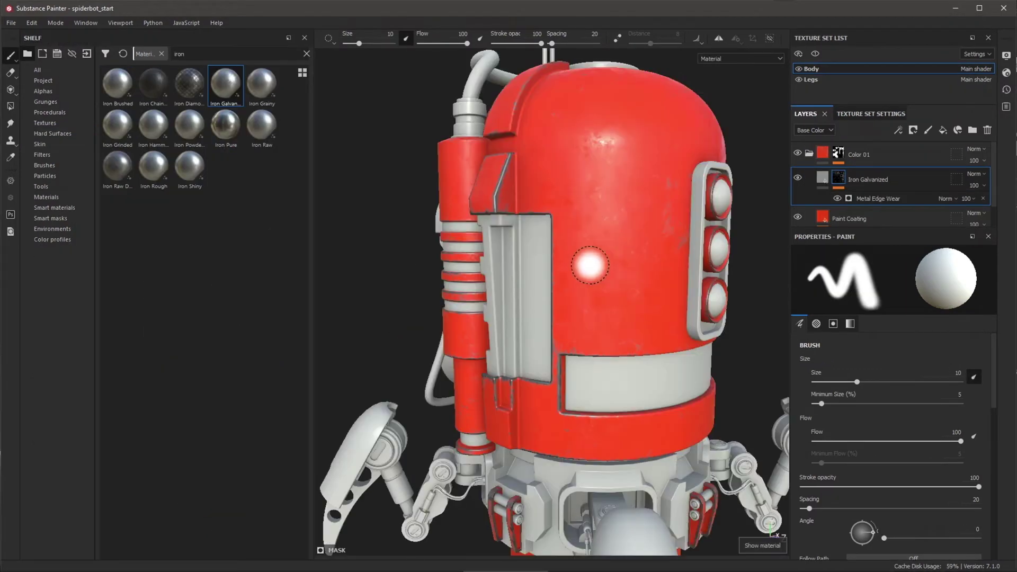
Lower the Metal Edge Wear generator's Wear Level to about 0.41.
right_click_drag(589, 265, 672, 415, "alt")
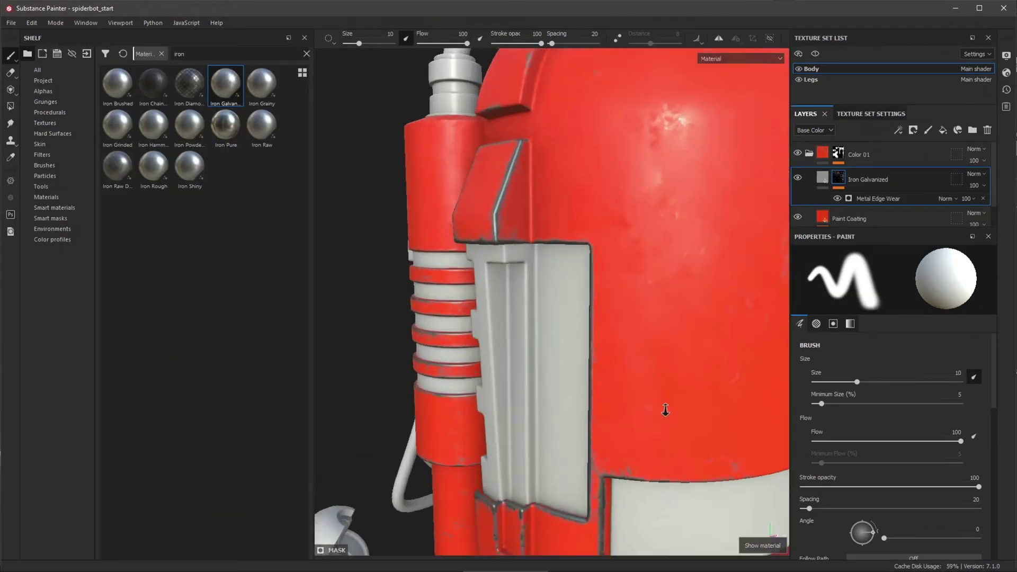
middle_click_drag(672, 416, 599, 321, "alt")
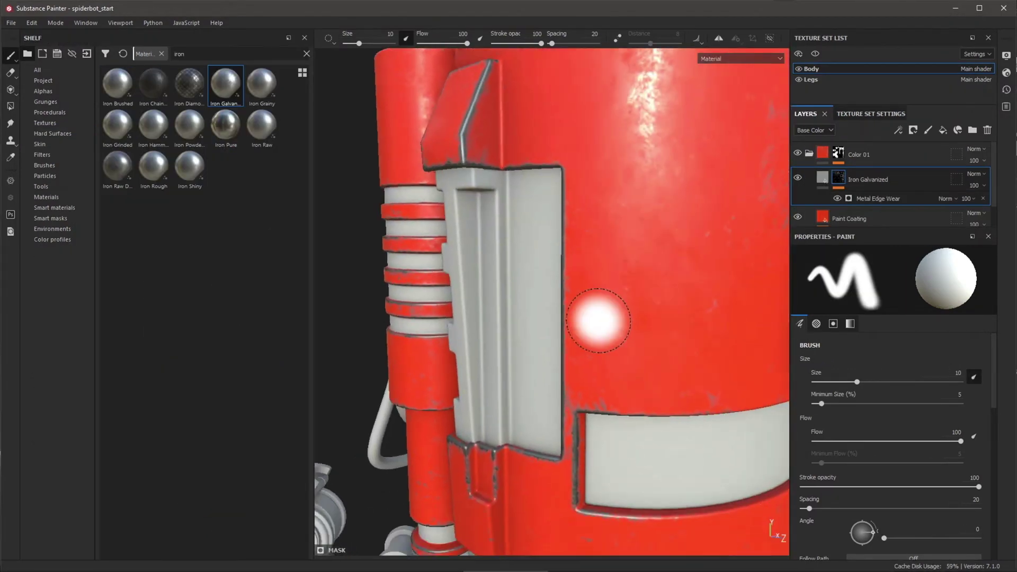
left_click(869, 198)
left_click(878, 354)
left_click_drag(877, 353, 935, 355)
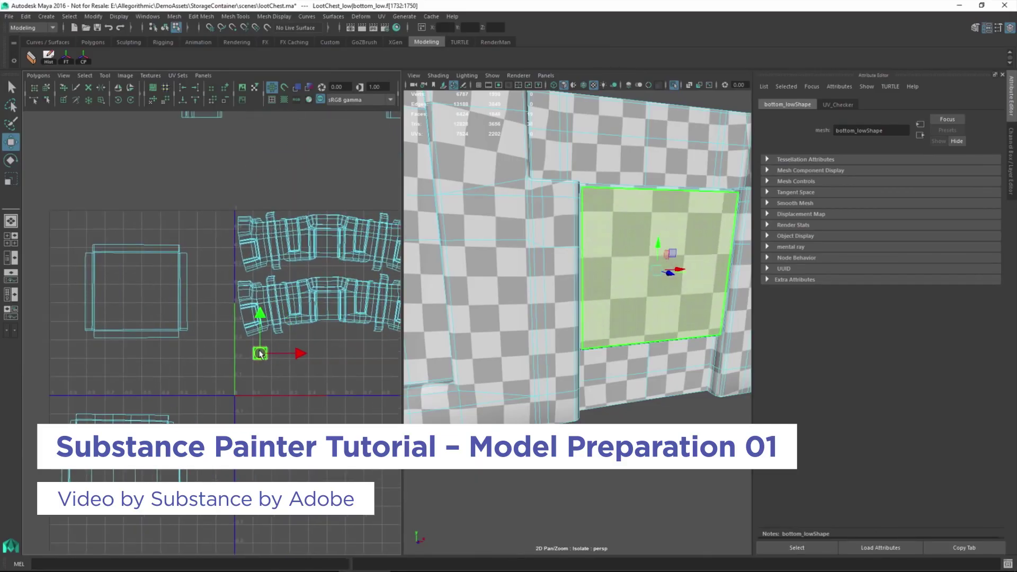
Select the chest face's UV shell in the UV Editor and scale it up twice for a denser checker.
scroll(249, 355, "up", 6)
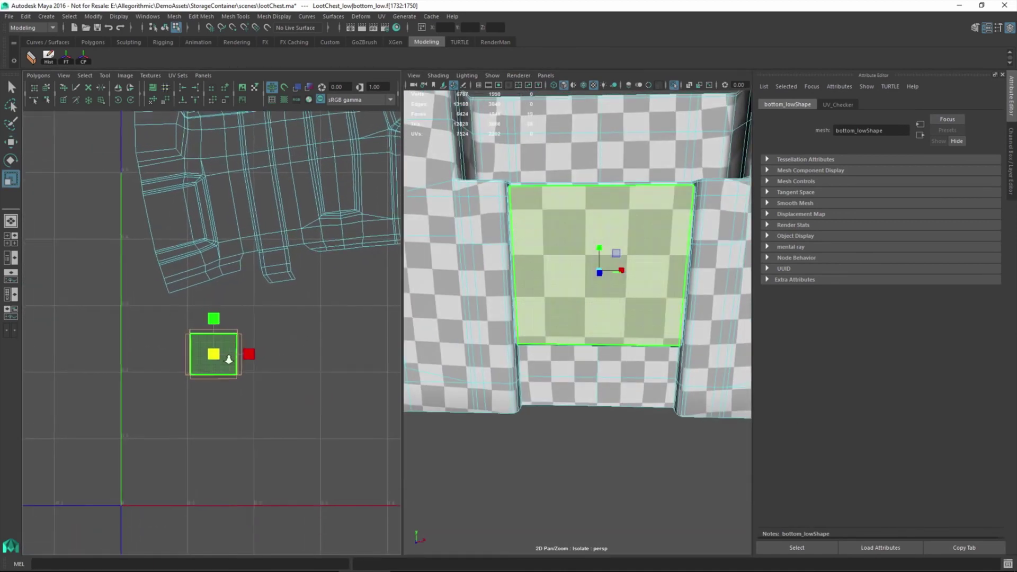
middle_click_drag(228, 363, 234, 356)
scroll(608, 263, "up", 4)
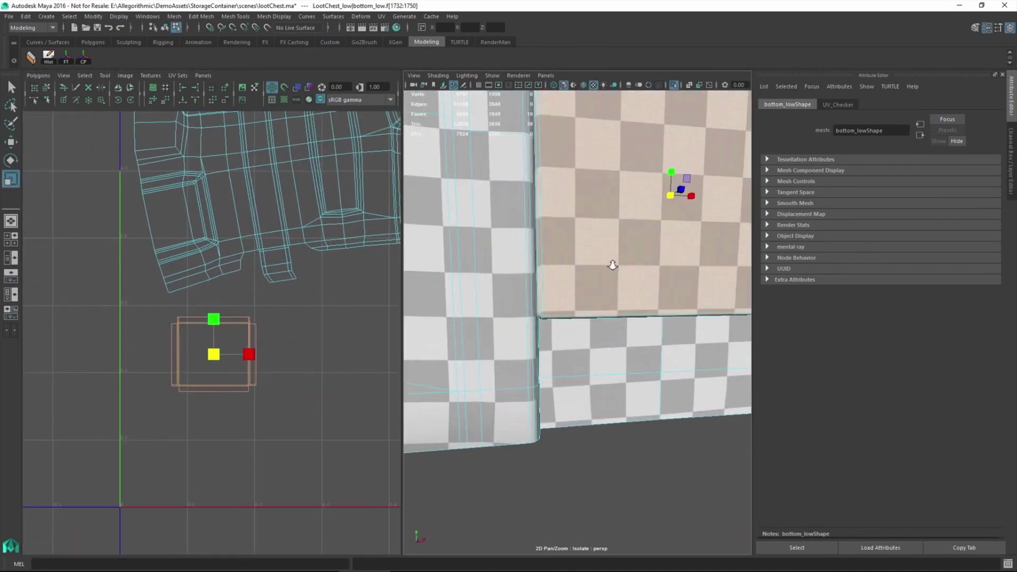
scroll(594, 255, "up", 2)
left_click(215, 352)
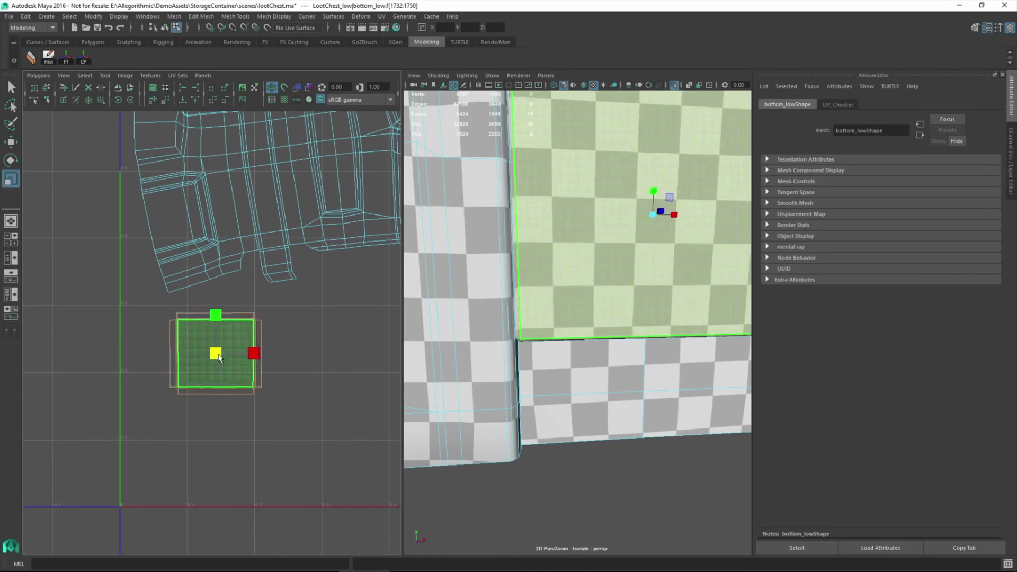
left_click_drag(218, 359, 201, 370)
scroll(594, 198, "up", 1)
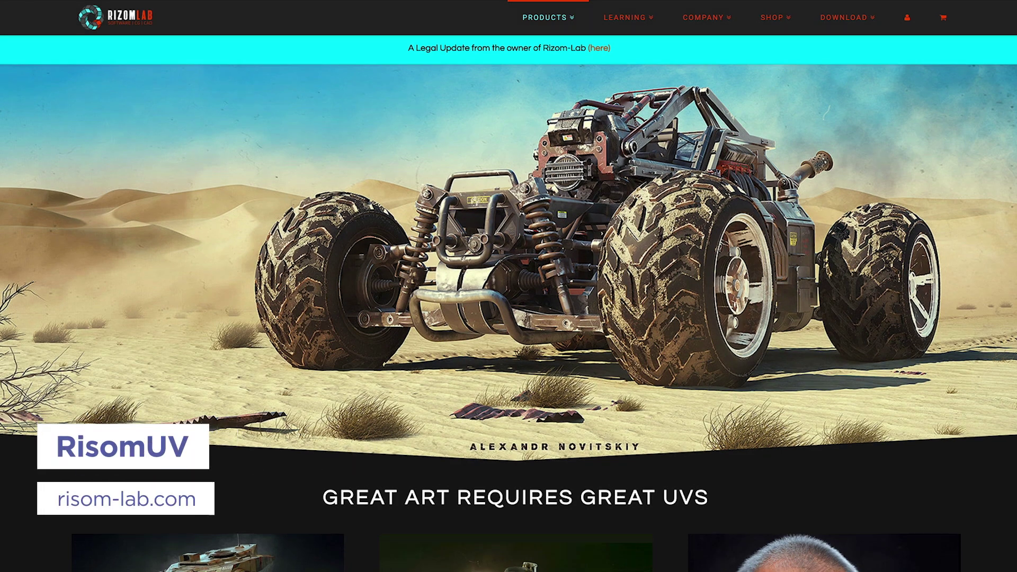
Browse the Rizom-Lab site, then reduce the forehead island's stretching with Individual Stretch Reduction.
scroll(509, 302, "down", 8)
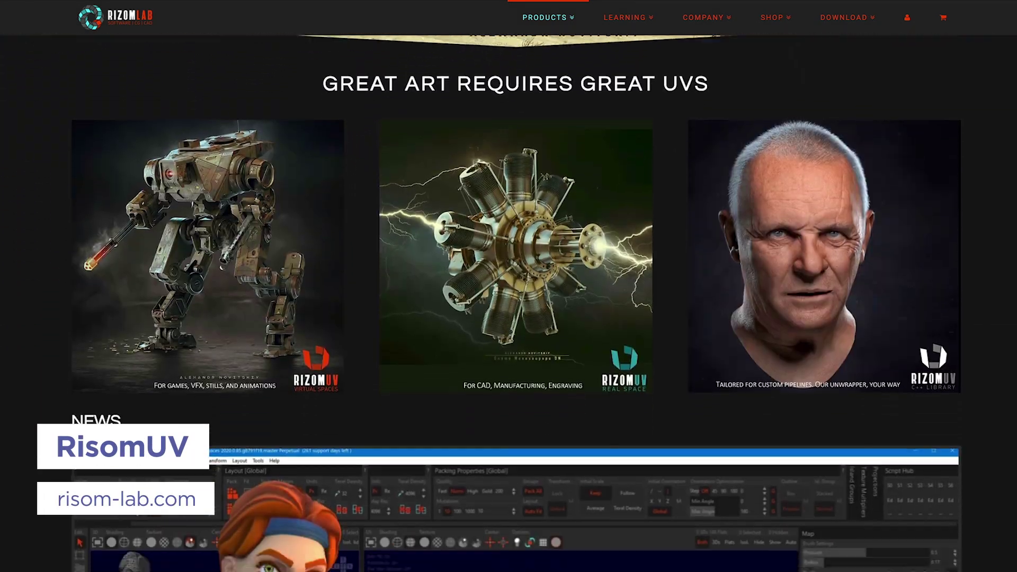
scroll(509, 302, "down", 5)
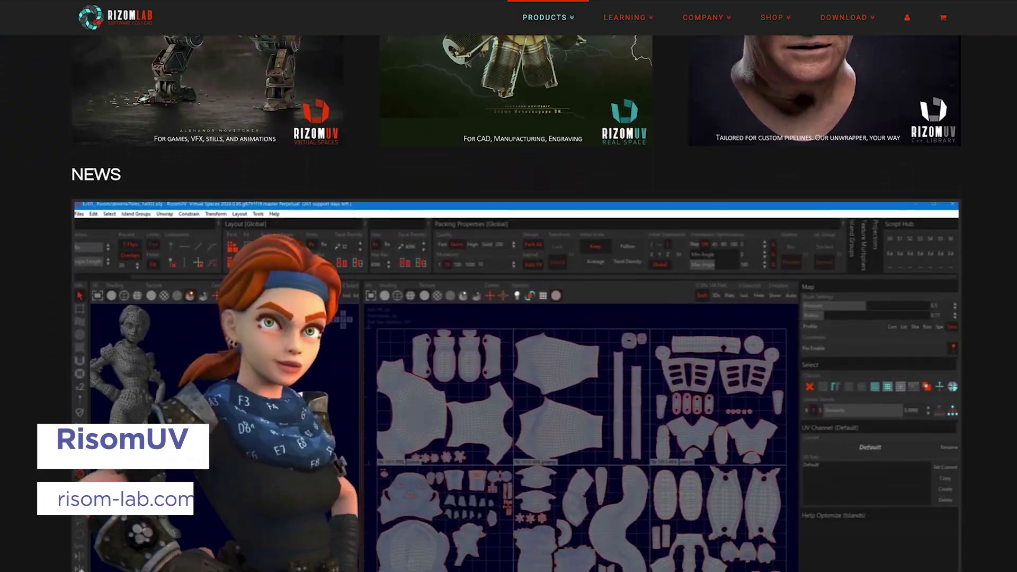
scroll(508, 302, "down", 2)
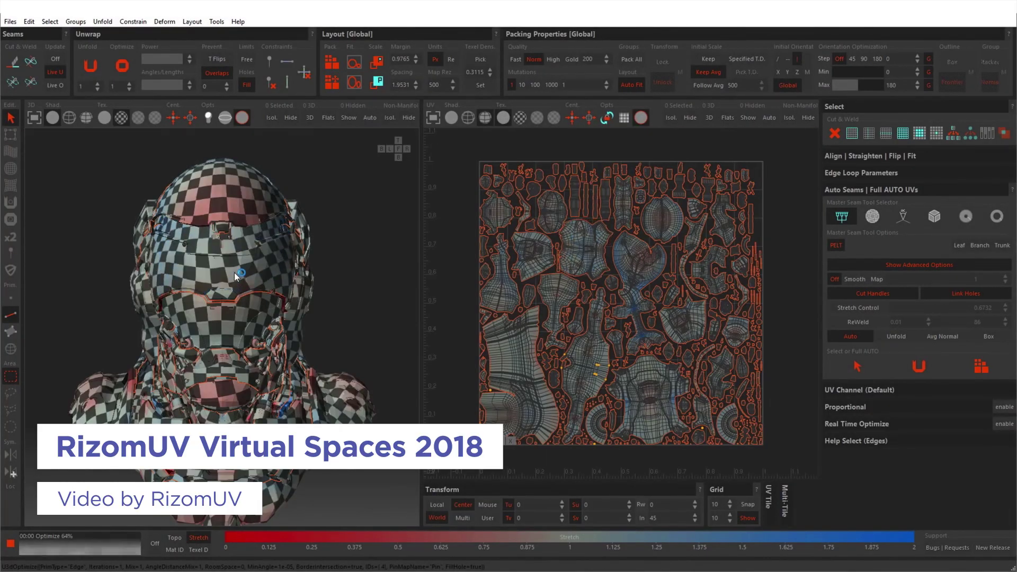
left_click(240, 201)
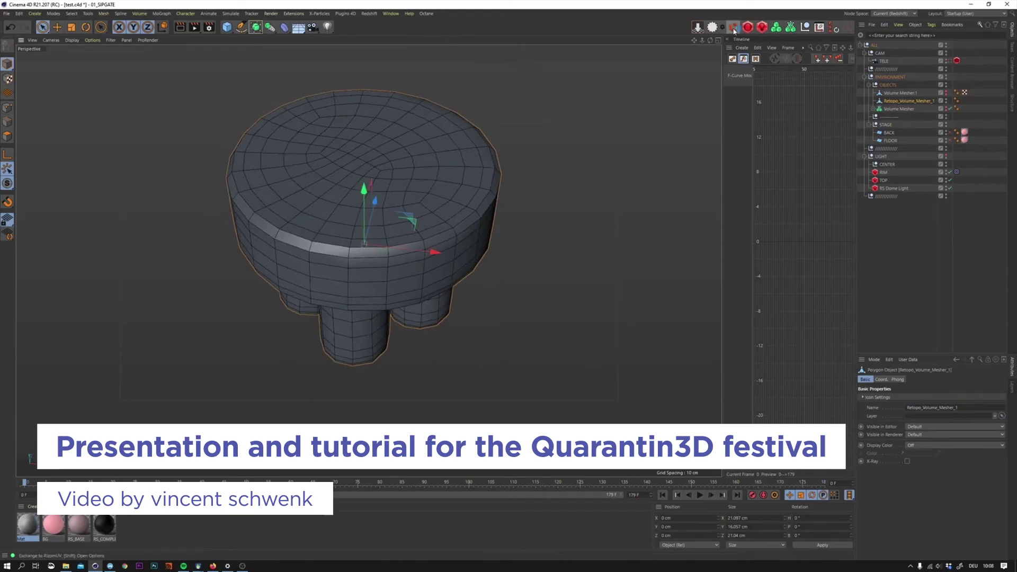
Apply the checker material to the stool and delete Volume Mesher.1 from the scene.
left_click(735, 27)
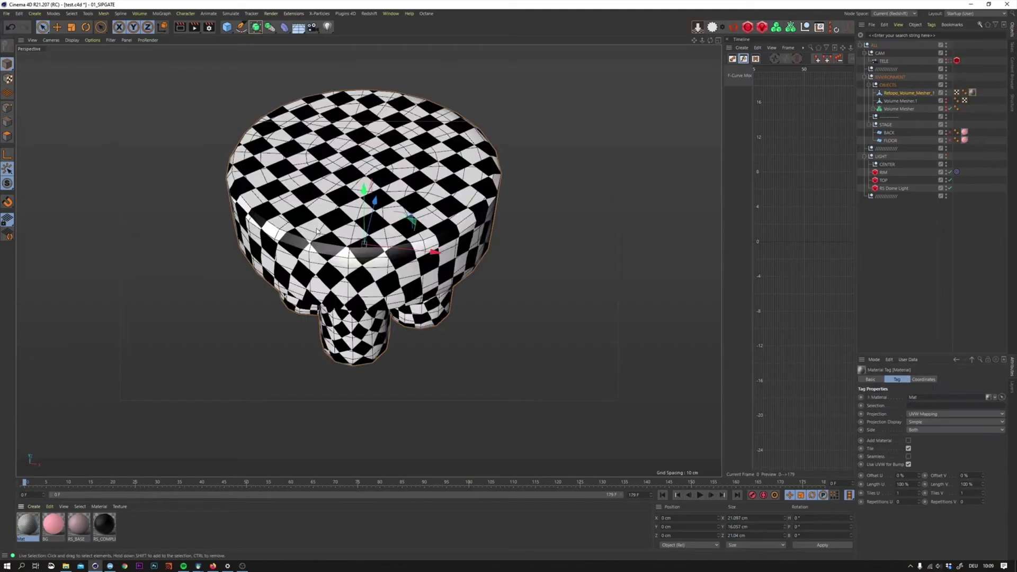
left_click_drag(306, 200, 418, 249, "alt")
left_click(895, 101)
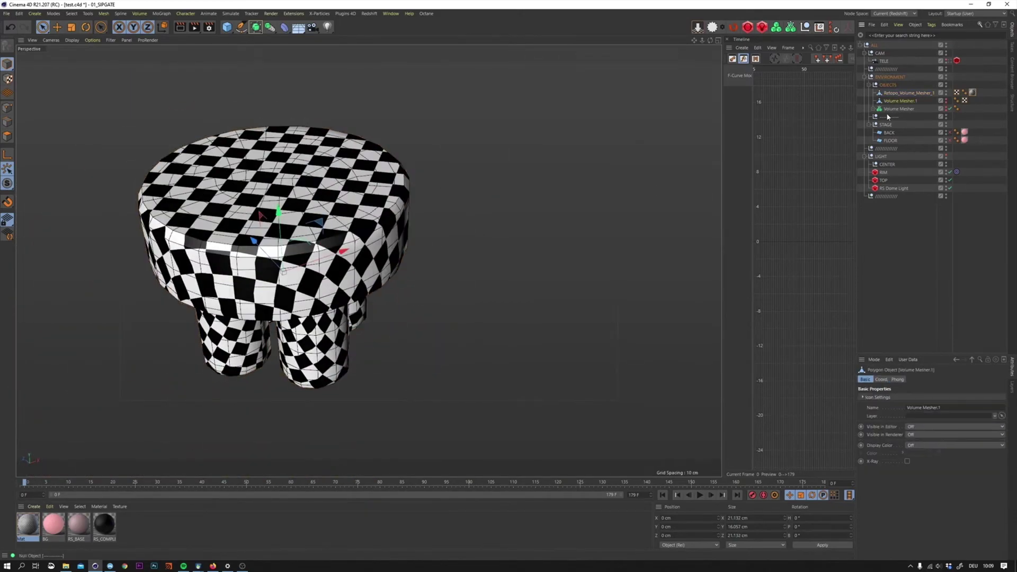
key("Delete")
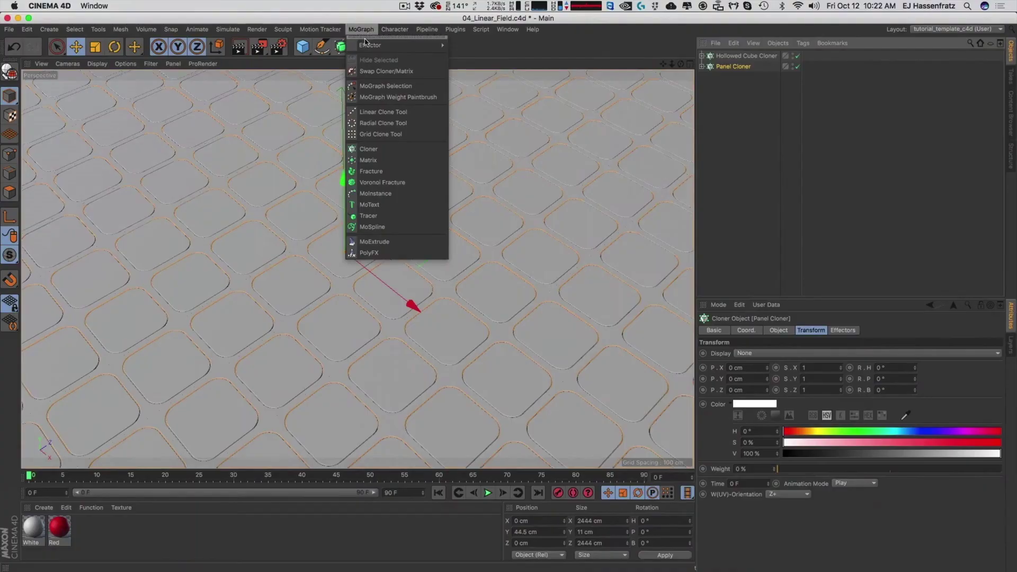
Bring c4d_lite_scene_demo.c4d into an After Effects composition as a Cineware layer.
mouse_move(397, 45)
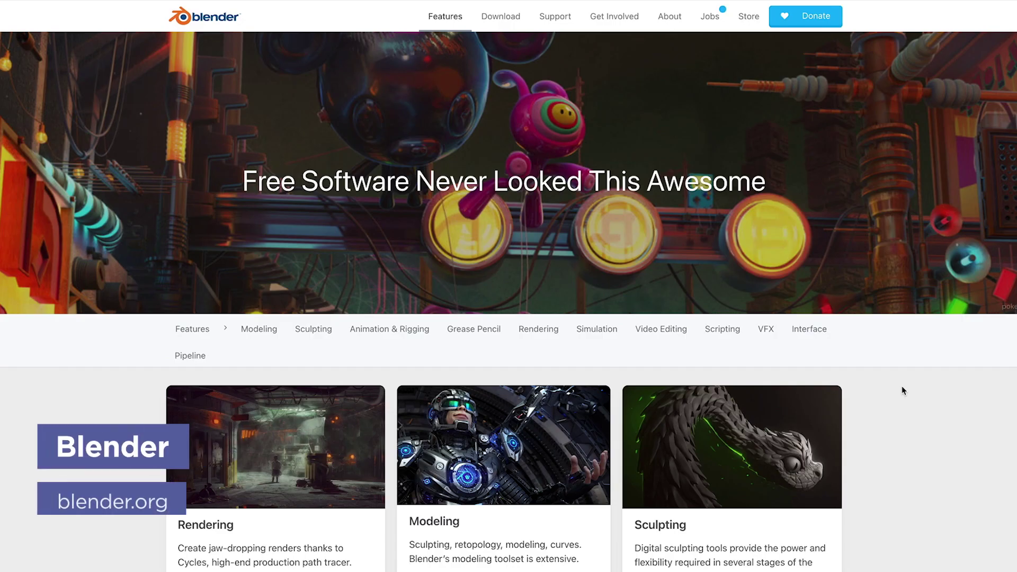
Scroll the blender.org Features page past Rendering, Modeling and Sculpting to the Simulation cards.
scroll(902, 389, "down", 1)
scroll(902, 388, "down", 6)
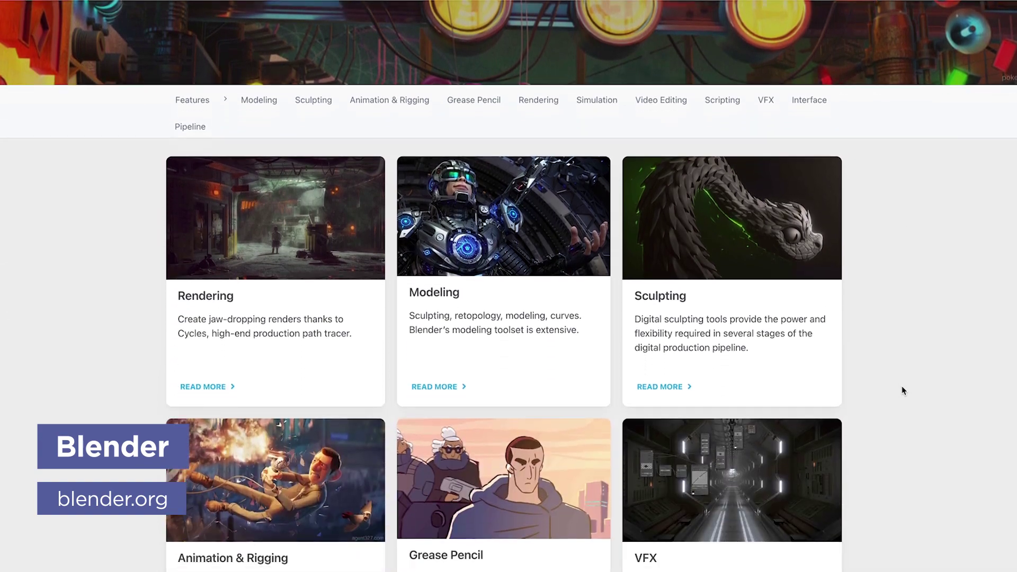
scroll(903, 388, "down", 4)
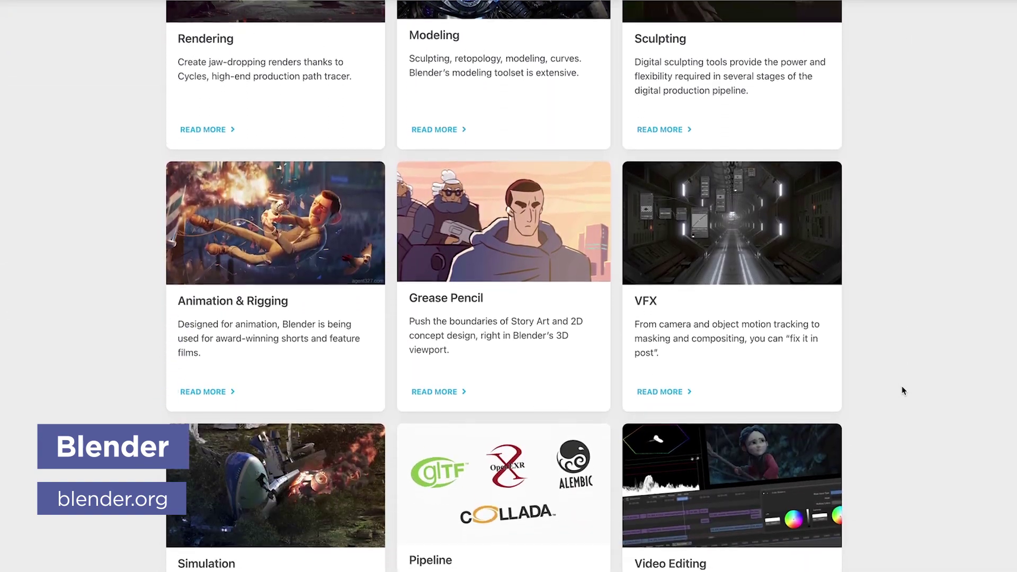
scroll(902, 390, "down", 2)
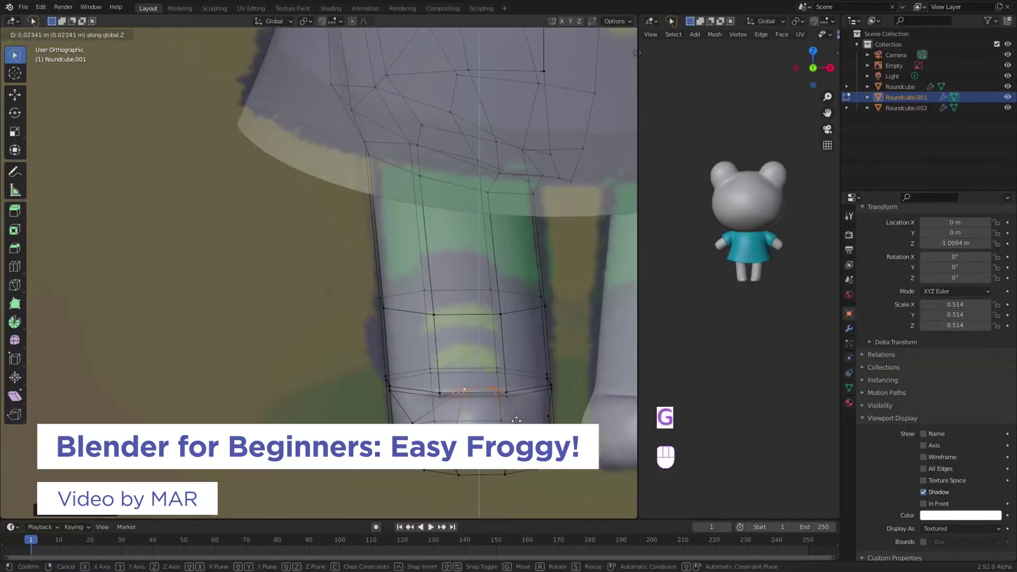
Undo the leg vertex edits, view the leg from the side, and assign Froggo_material to the T-shirt.
left_click(516, 422)
key("super+z")
key("super+z")
key("KP_3")
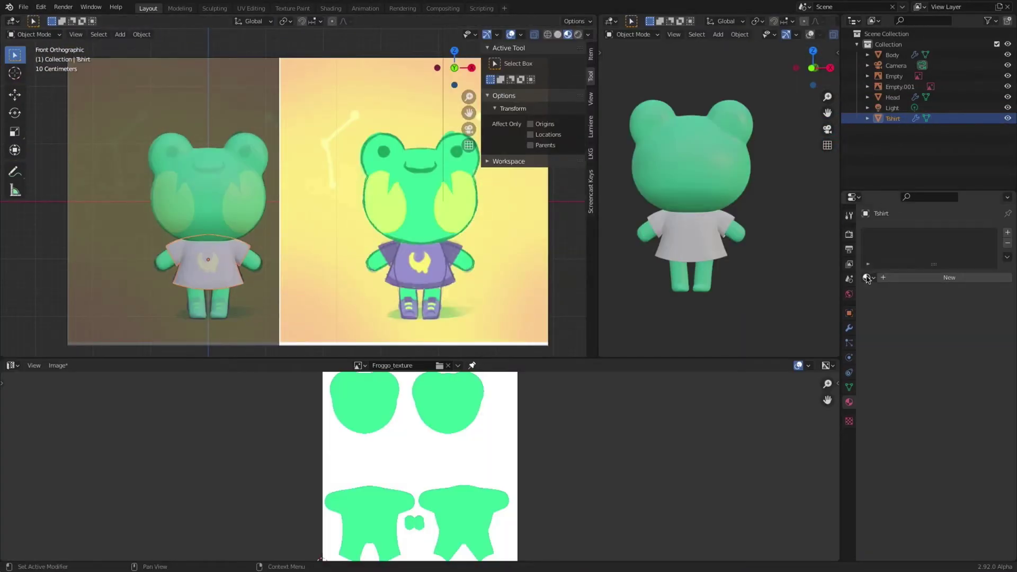
left_click(868, 278)
left_click(933, 298)
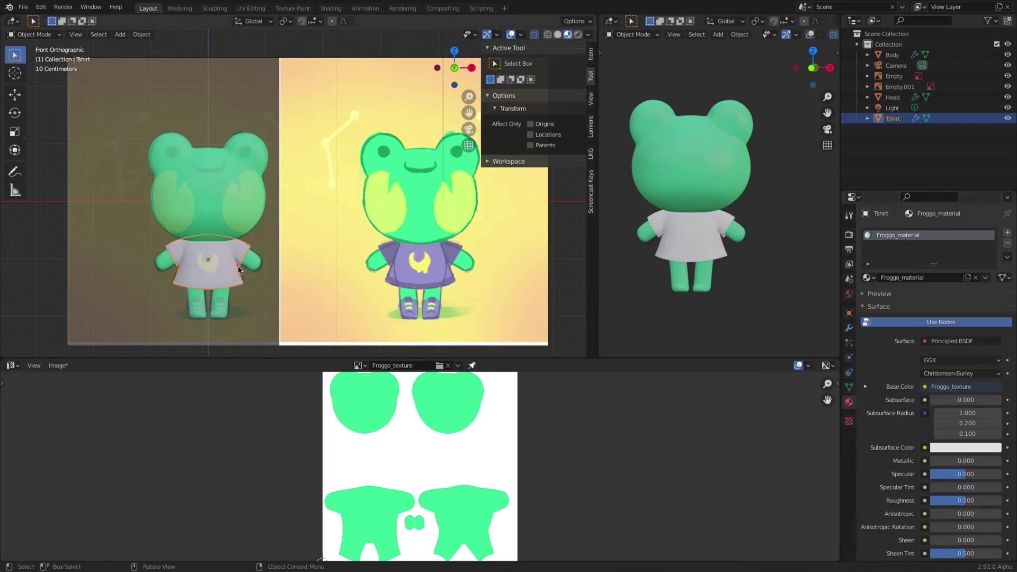
In Texture Paint mode, fill the white T-shirt purple and the boots a darker colour.
key("ctrl+Tab")
left_click(310, 218)
left_click(233, 278)
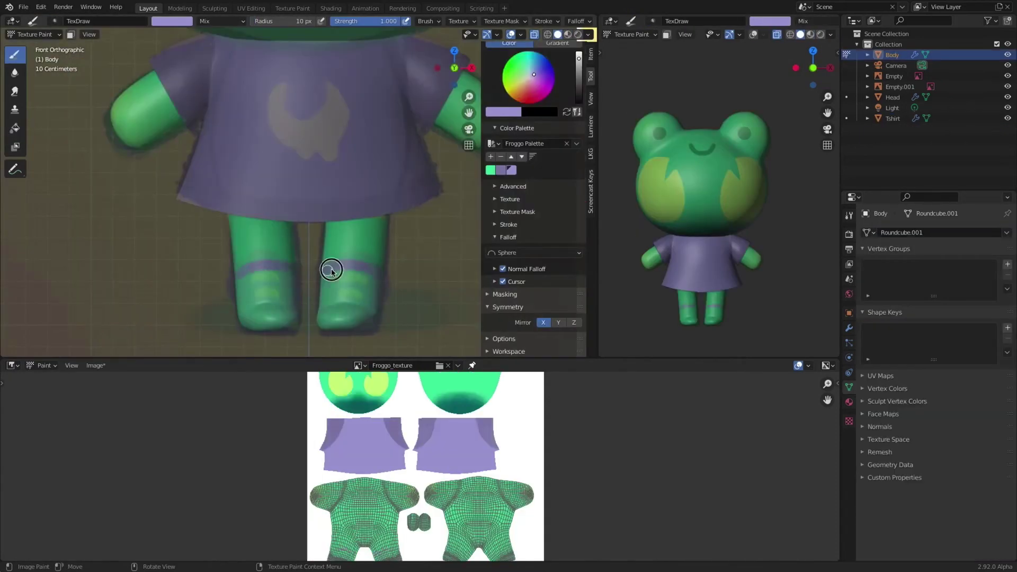
left_click(329, 268)
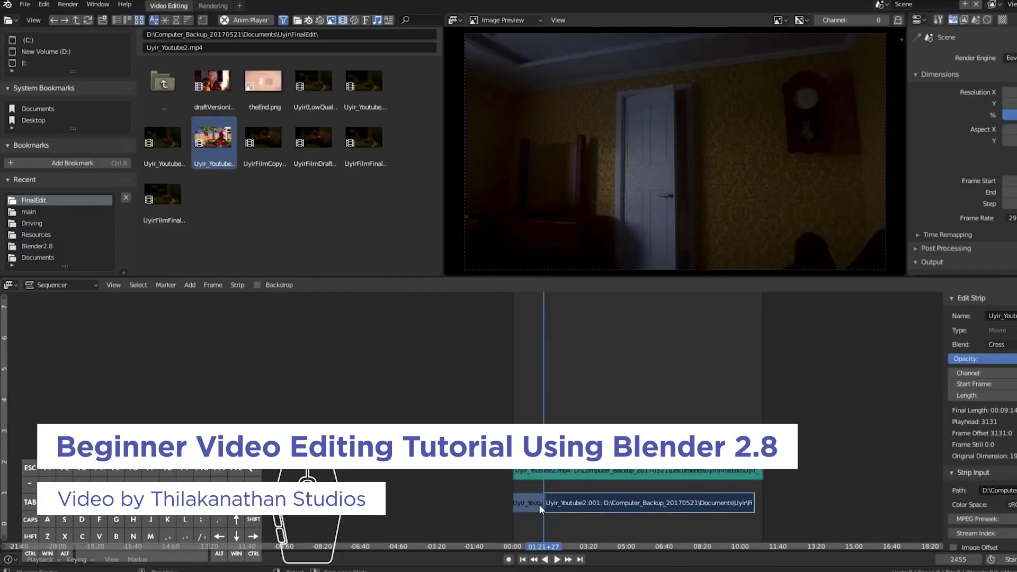
left_click(540, 505)
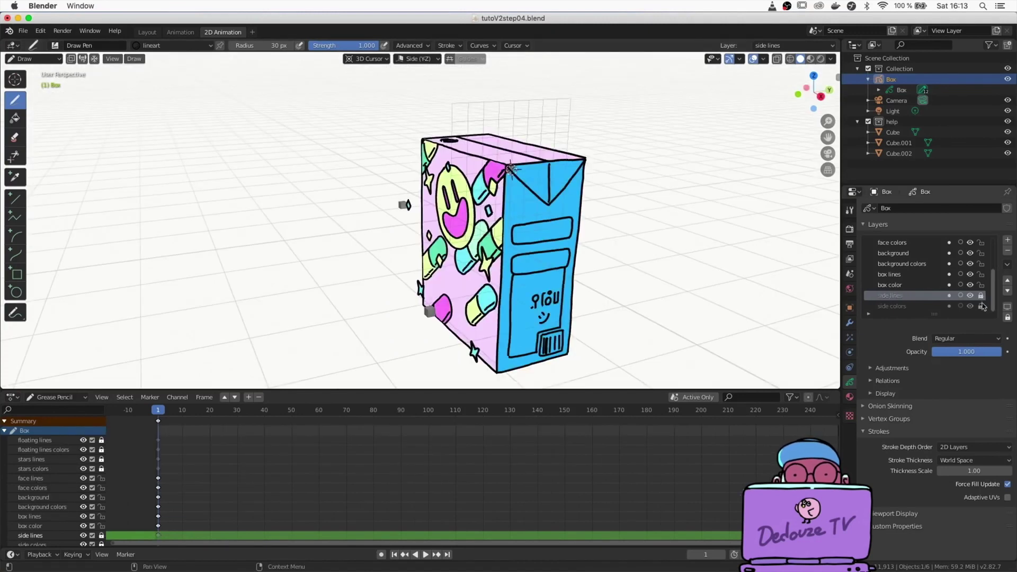
Fill the box's front panels with colour on the side colors layer.
left_click(896, 307)
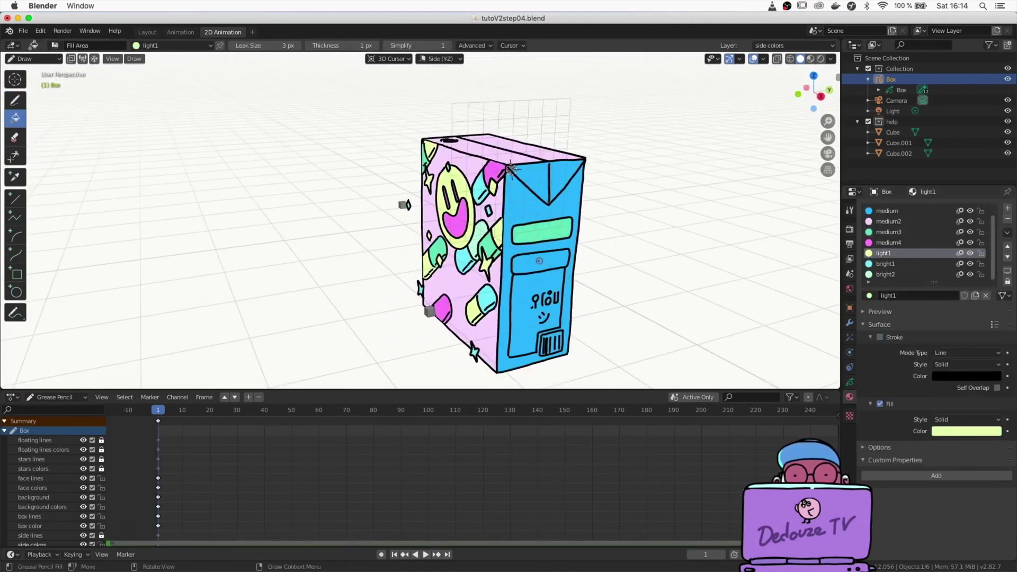
left_click(510, 354)
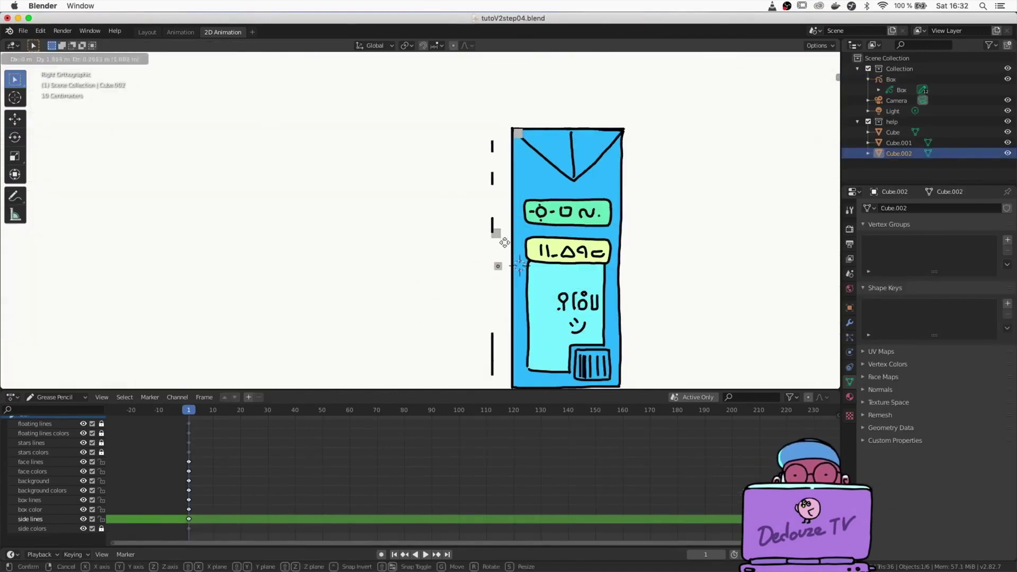
middle_click_drag(499, 268, 536, 275)
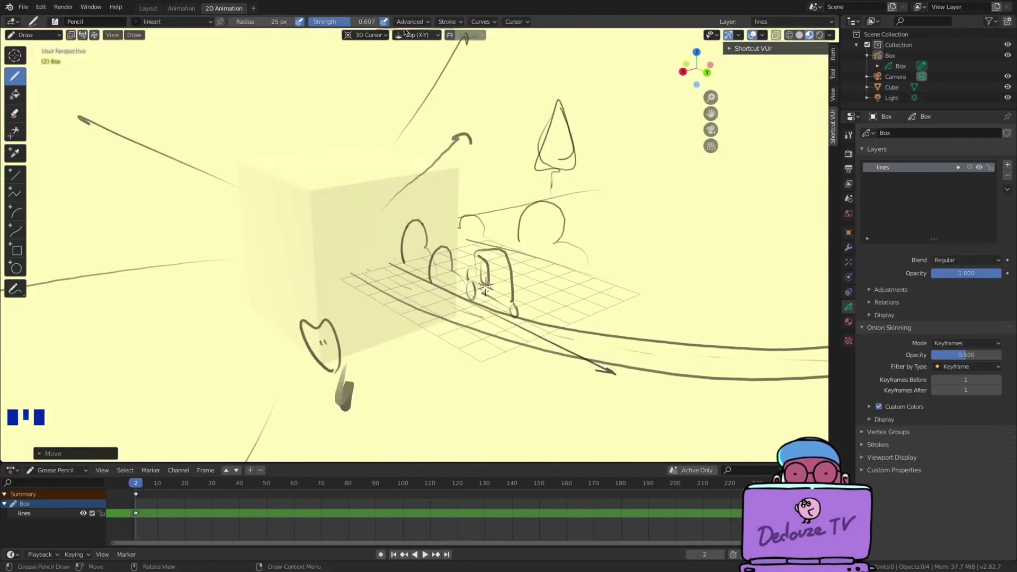
Set the drawing plane to Front (X-Z), orbit the sketch, and step to frames 4 and 2.
left_click(416, 35)
left_click(408, 66)
middle_click_drag(408, 159, 371, 185)
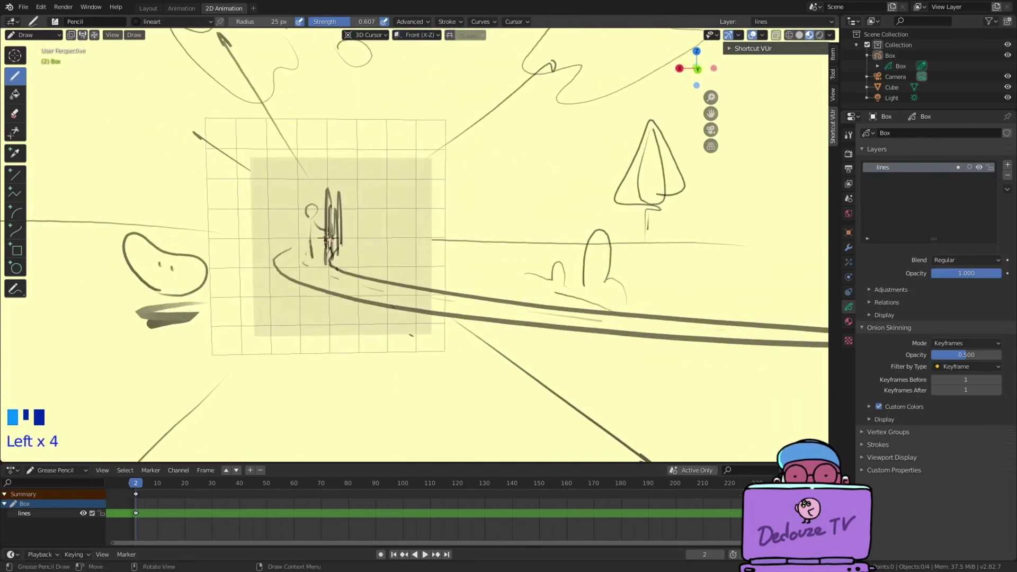
middle_click_drag(413, 243, 366, 249)
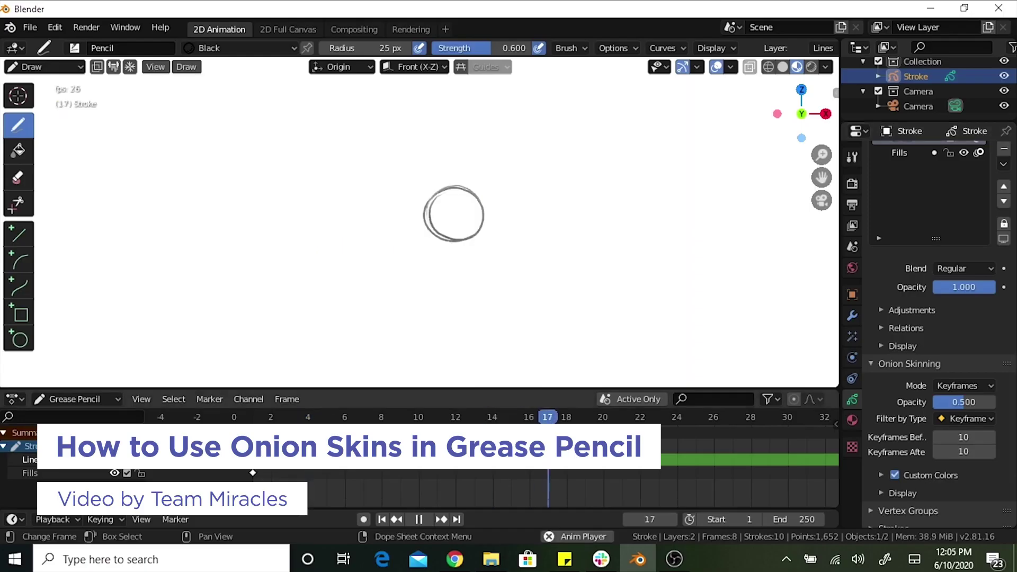
left_click(311, 419)
left_click(274, 417)
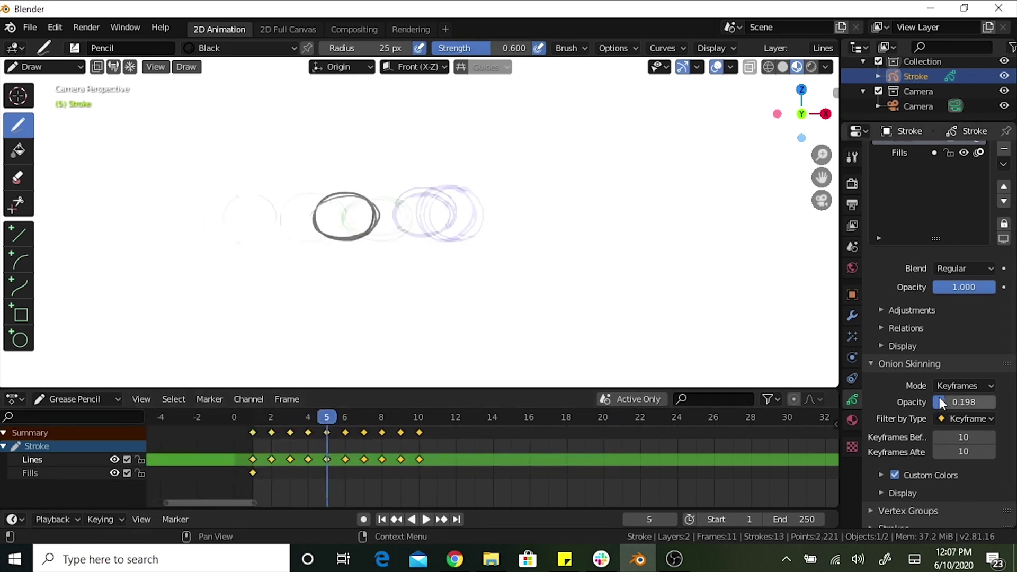
Add and subdivide a Multires modifier on the small sphere, with Sculpt level set to 1.
left_click_drag(941, 401, 999, 408)
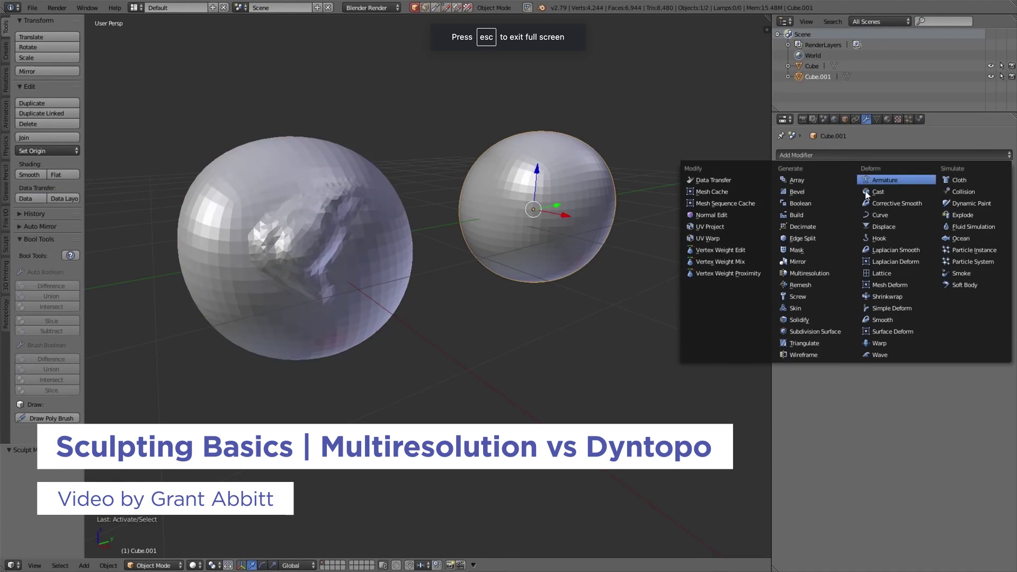
left_click(806, 239)
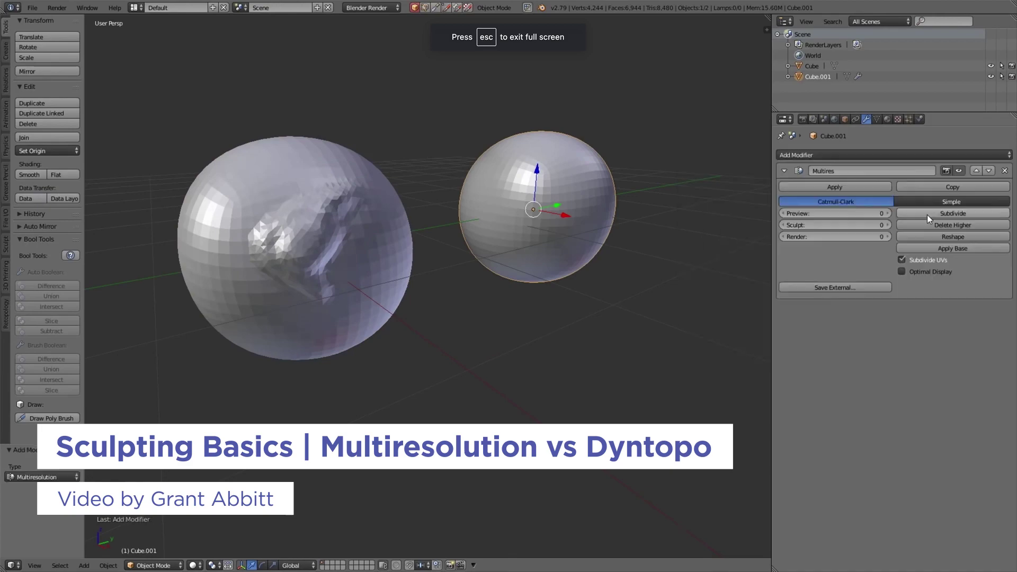
left_click(927, 214)
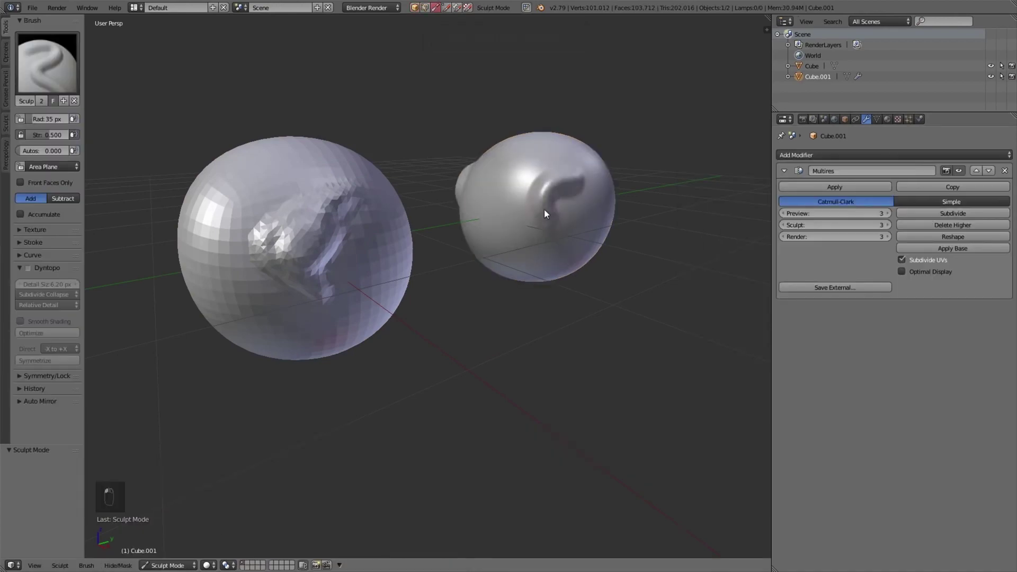
key("z")
scroll(573, 208, "up", 2)
left_click_drag(826, 224, 542, 219)
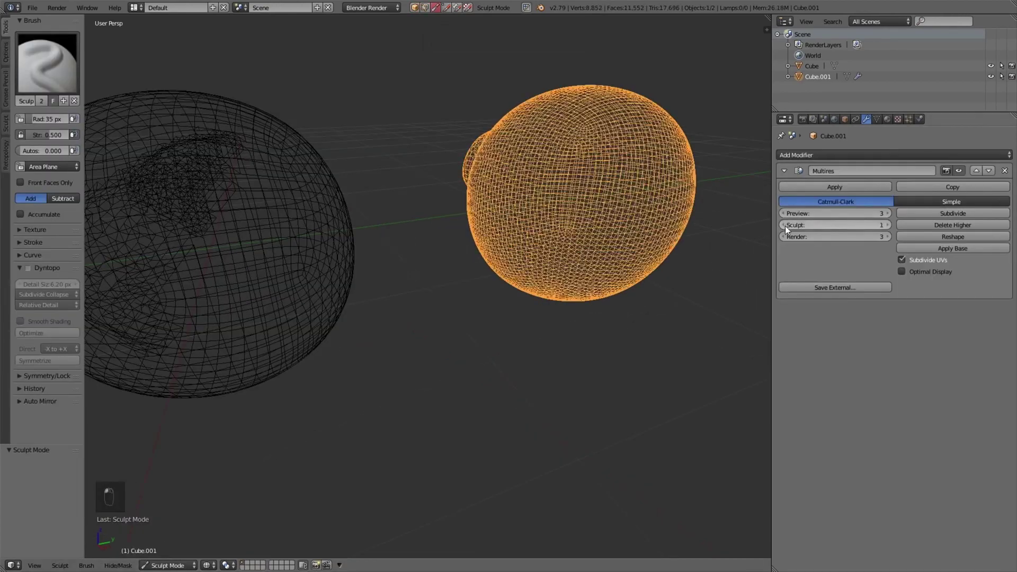
Sculpt bulges onto the big sphere and reshape the small sphere's surface.
mouse_move(541, 220)
middle_mouse_down()
mouse_move(600, 227)
mouse_move(532, 212)
mouse_move(587, 215)
mouse_move(135, 256)
middle_mouse_up()
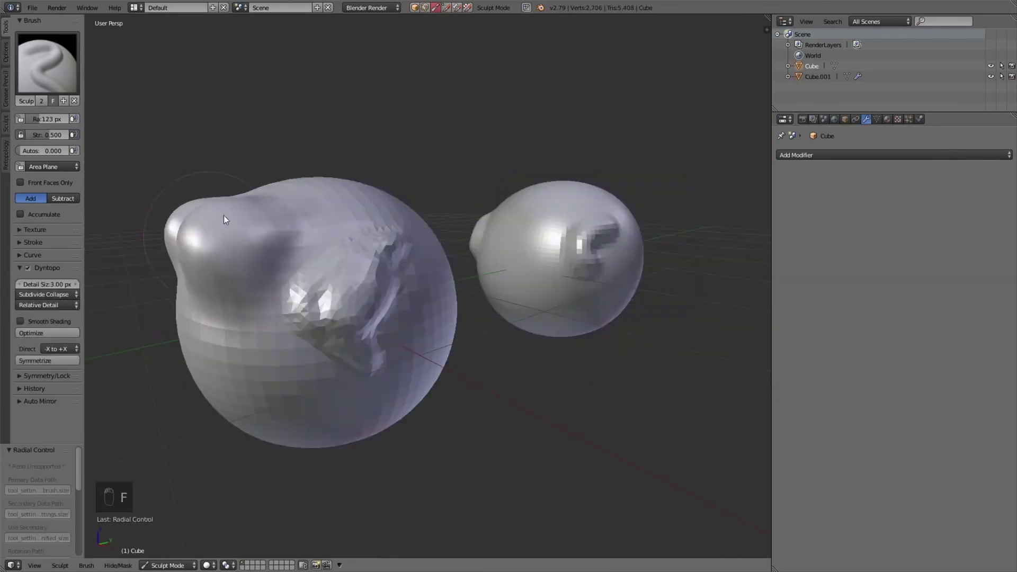
mouse_move(223, 217)
left_mouse_down()
mouse_move(237, 265)
mouse_move(245, 226)
left_mouse_up()
middle_click_drag(246, 227, 291, 259)
mouse_move(316, 379)
left_mouse_down()
mouse_move(337, 365)
mouse_move(346, 279)
mouse_move(275, 170)
mouse_move(240, 189)
mouse_move(281, 202)
mouse_move(331, 338)
mouse_move(319, 191)
mouse_move(514, 268)
left_mouse_up()
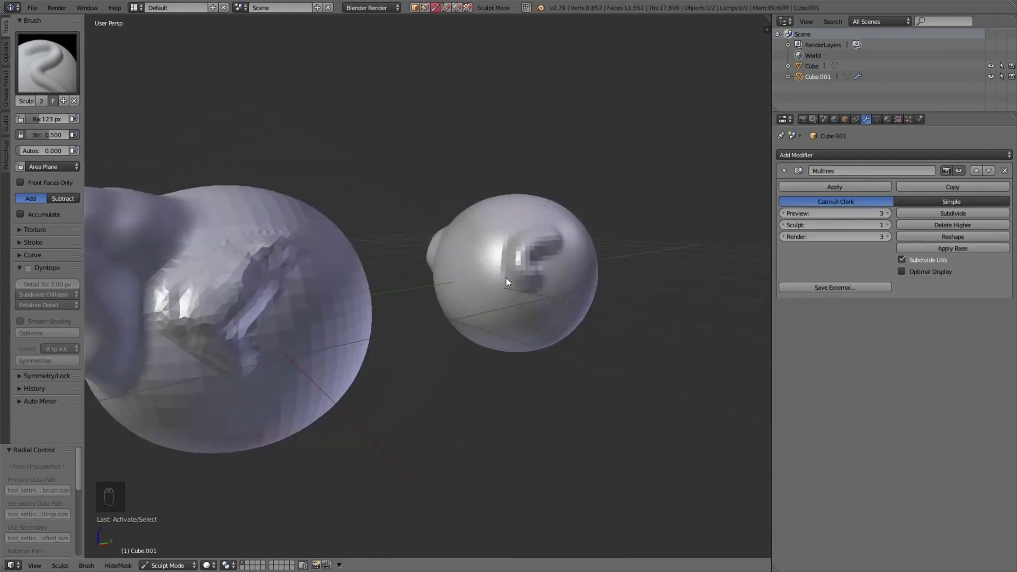
left_click_drag(507, 278, 514, 228)
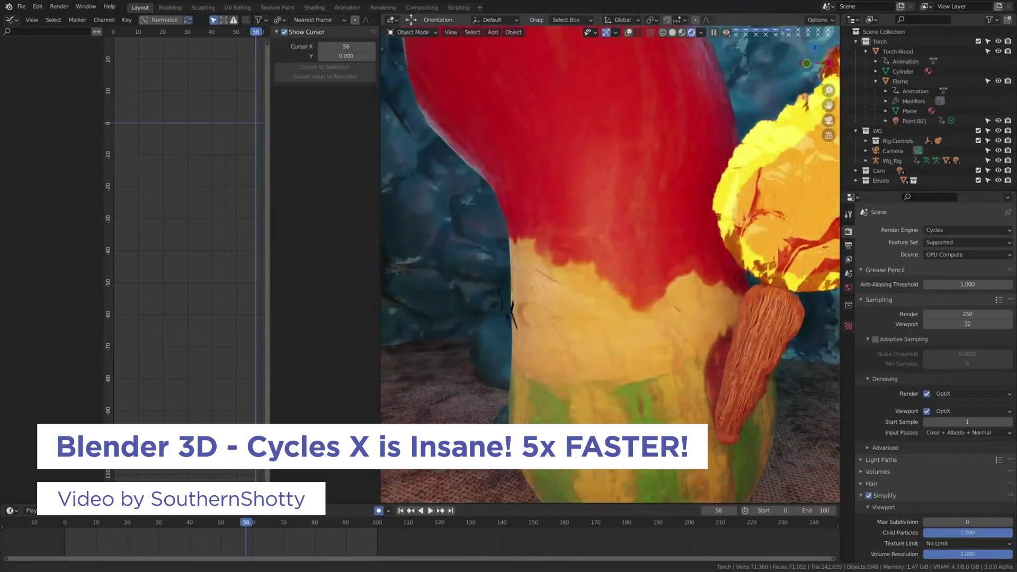
middle_click_drag(512, 314, 508, 266)
Set Texture Coordinate's Object to Cube, link it to Sky Texture's Vector, and reset the cube's location.
scroll(508, 265, "down", 2)
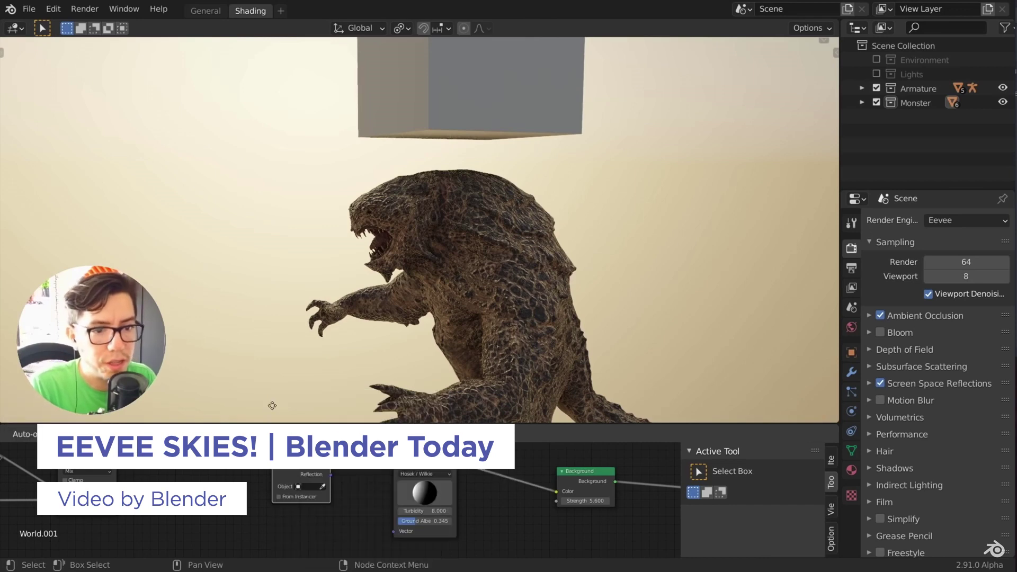
left_click_drag(272, 405, 271, 447)
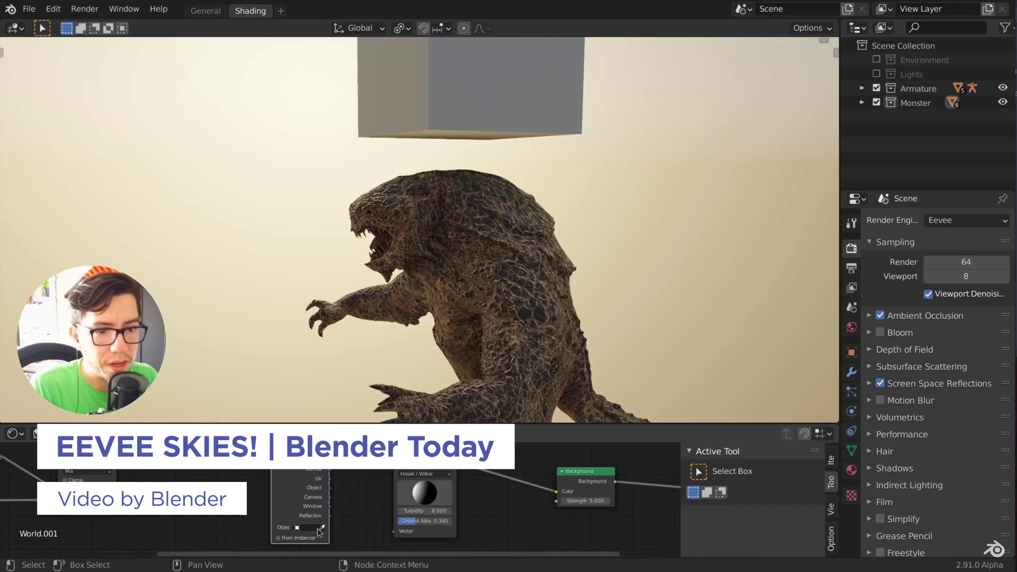
left_click(447, 101)
left_click_drag(330, 488, 395, 531)
key("alt+g")
scroll(559, 128, "down", 4)
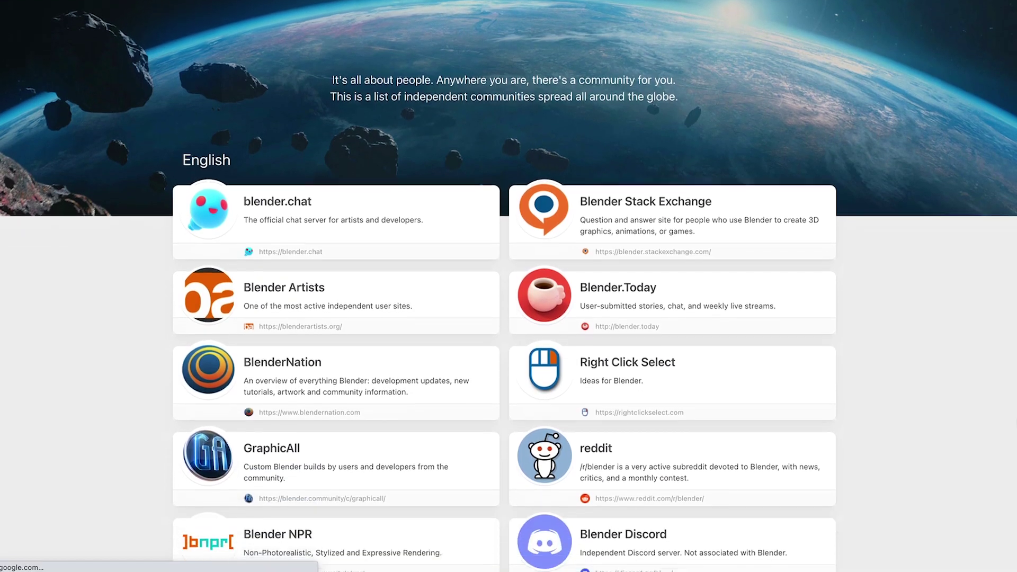
scroll(509, 286, "down", 3)
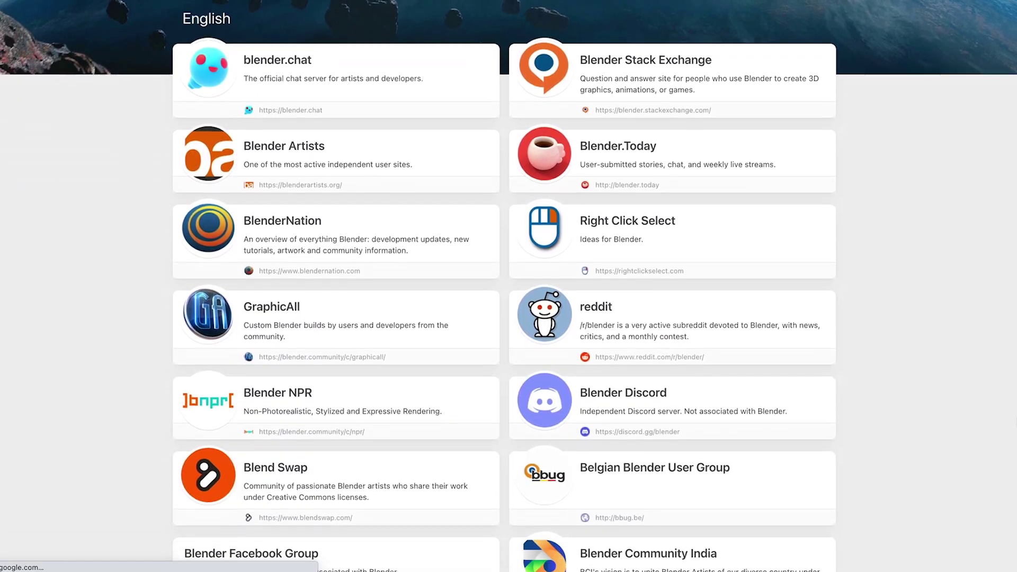
scroll(509, 286, "down", 3)
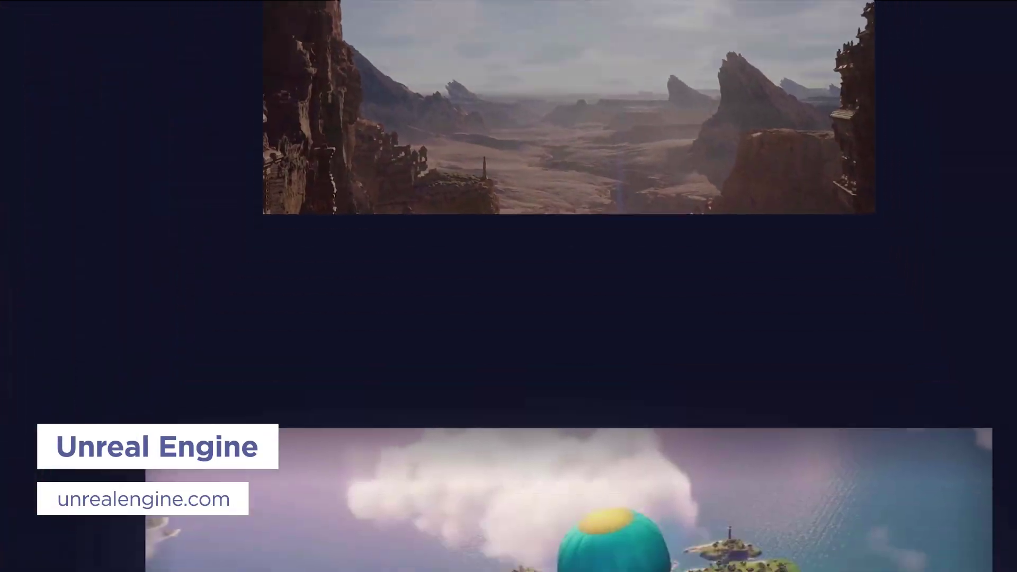
Lower DirectionalLight's Rotation Y to 174.147141 so the sun sets and the landscape darkens.
scroll(509, 286, "down", 5)
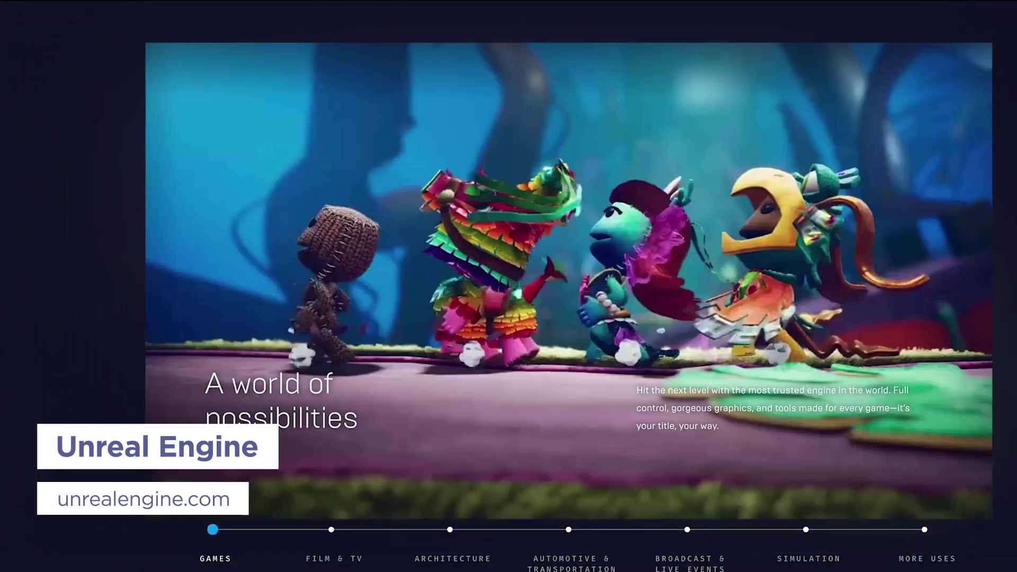
scroll(509, 286, "down", 1)
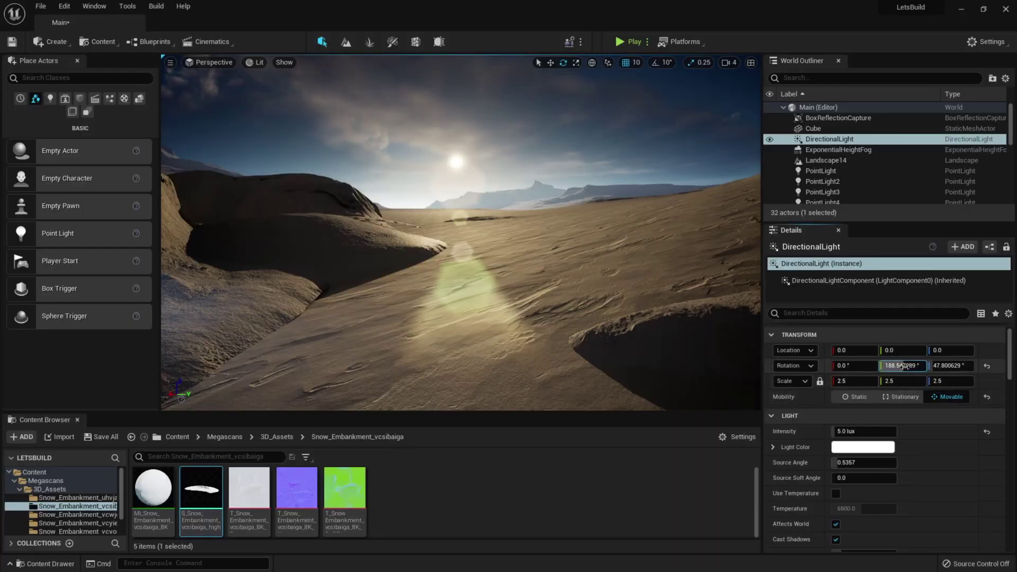
left_click_drag(905, 365, 962, 366)
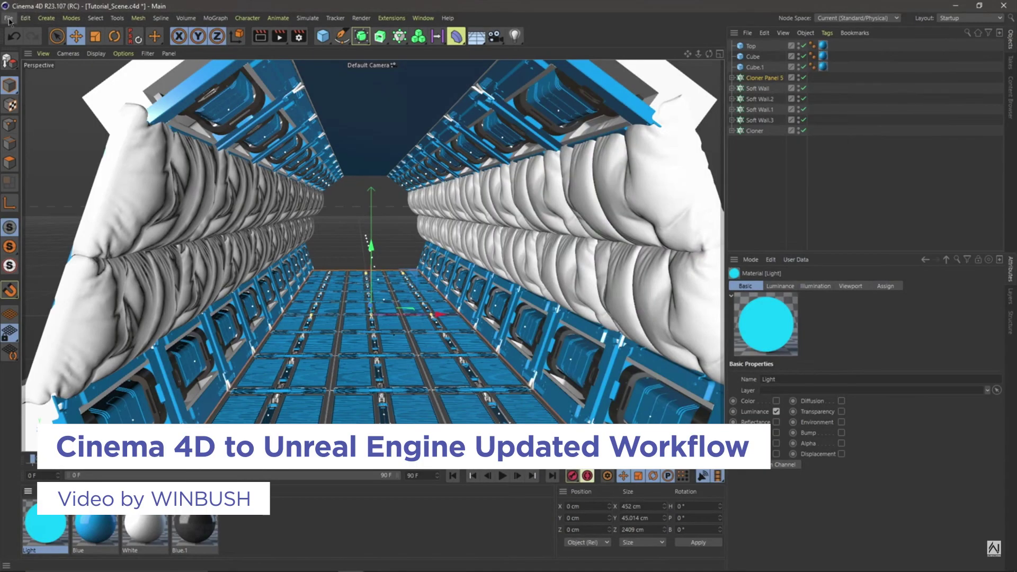
Go to Quixel Bridge's Collections and open the MetaHumans grid of latest preset characters.
left_click(9, 19)
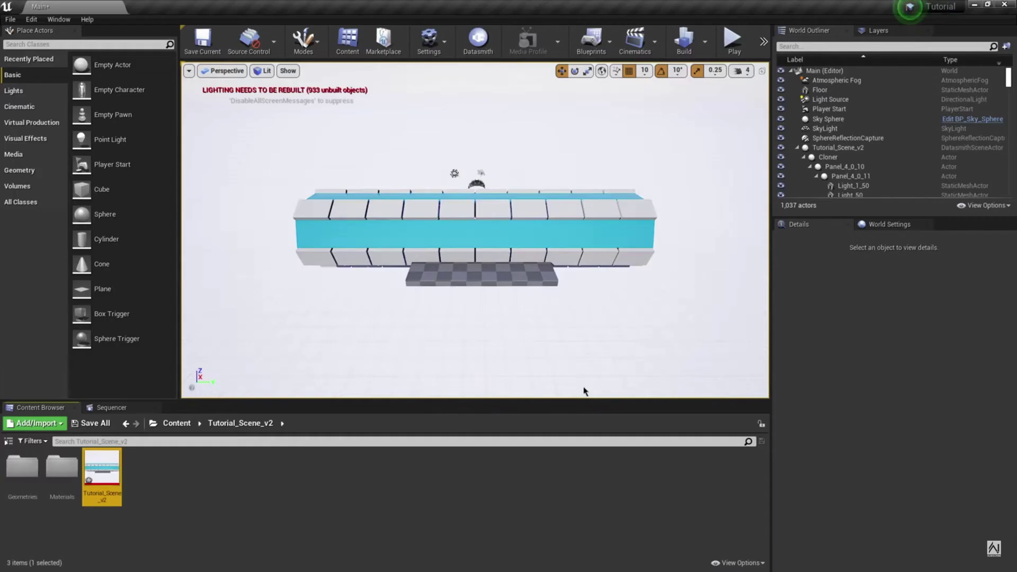
mouse_move(452, 256)
left_mouse_down("alt")
mouse_move(398, 256)
mouse_move(452, 256)
left_mouse_up("alt")
scroll(446, 262, "up", 6)
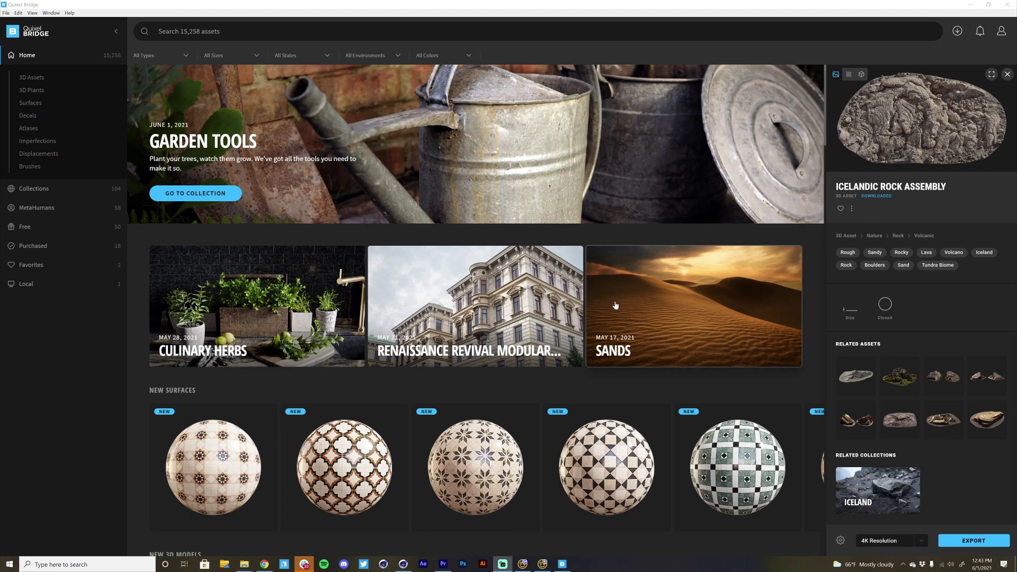
left_click(34, 190)
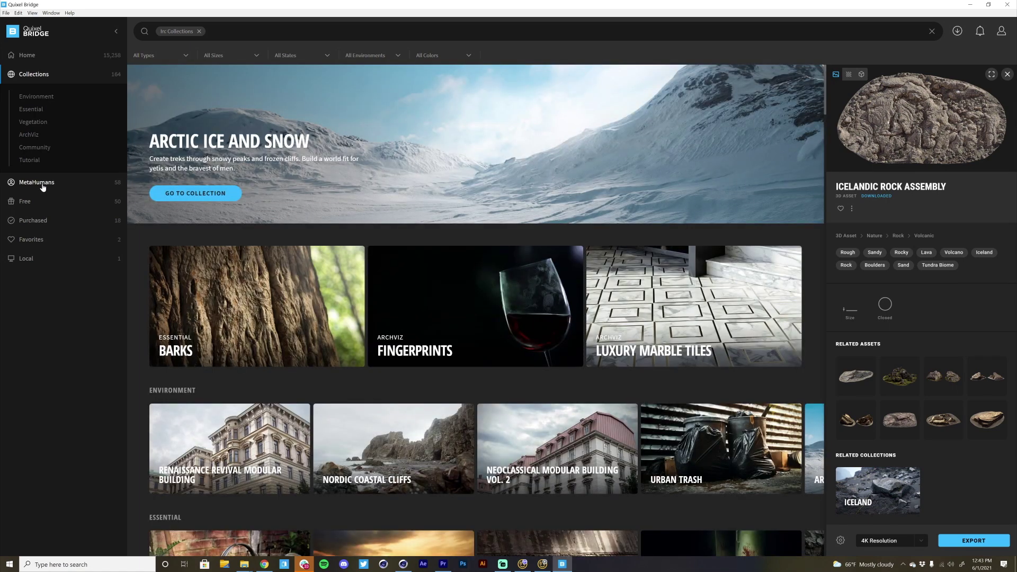
left_click(37, 183)
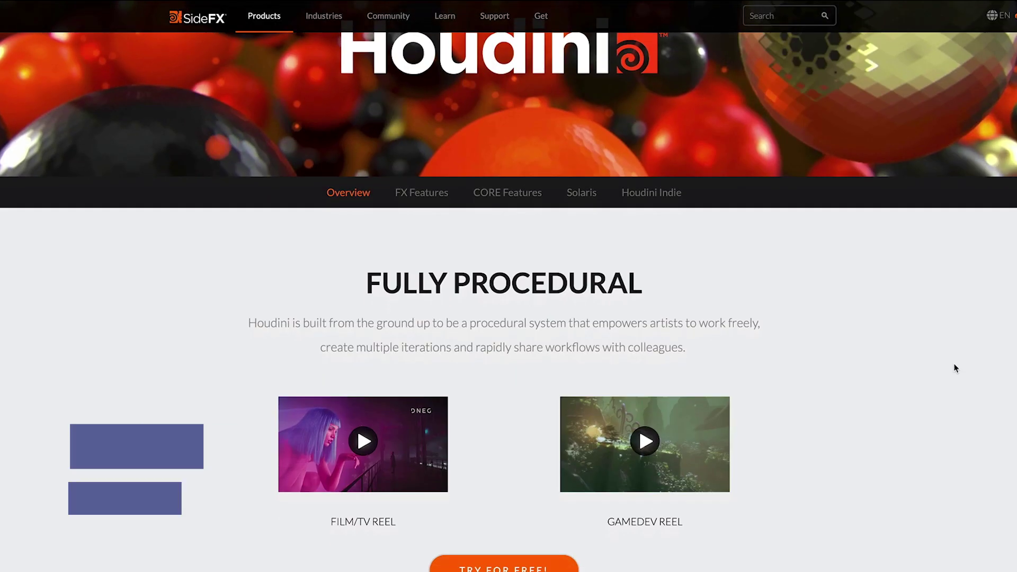
Scroll down the SideFX Houdini overview page toward the Houdini Apprentice offering.
scroll(957, 369, "down", 3)
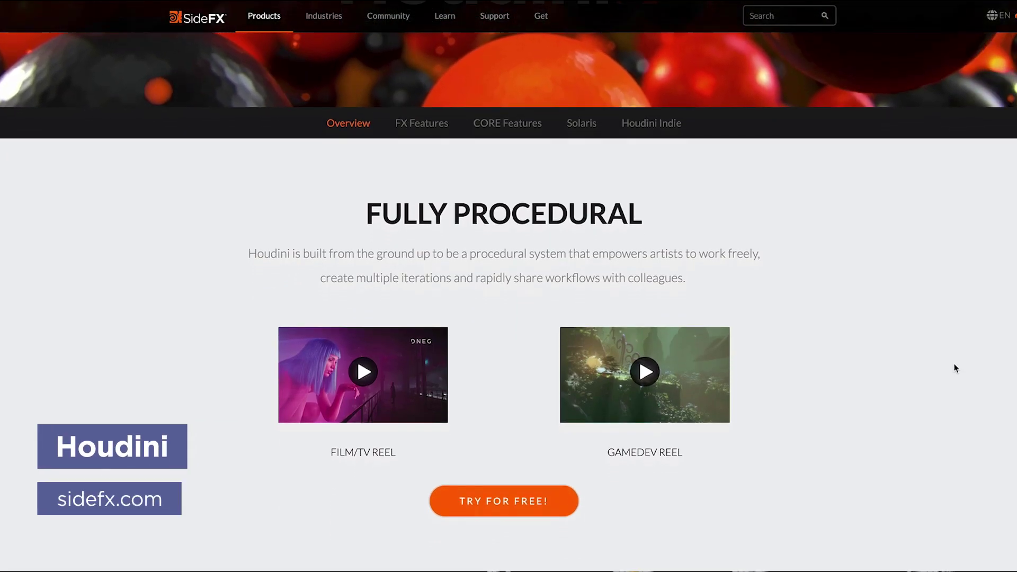
scroll(957, 368, "down", 3)
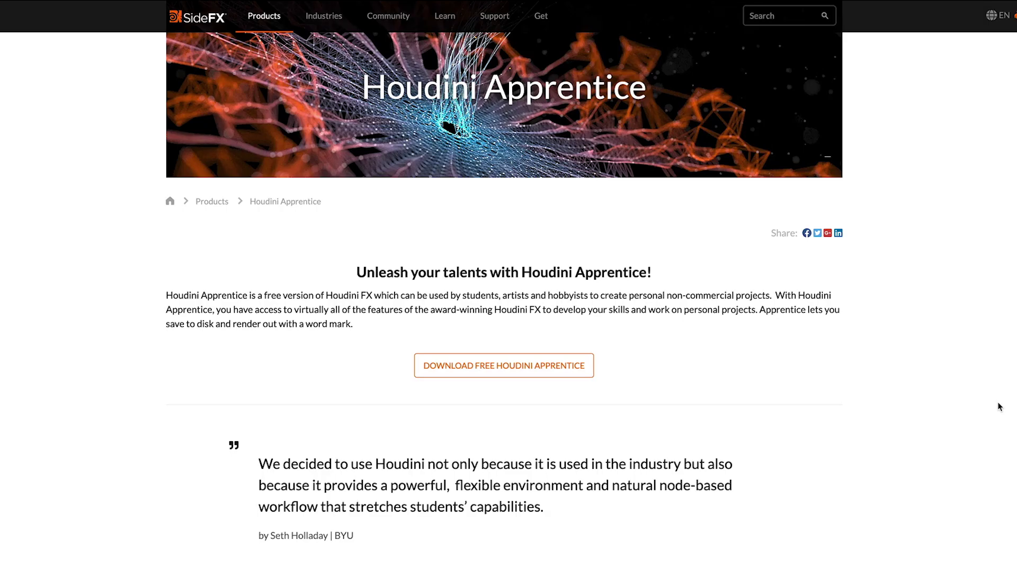
Scroll further down the Houdini Apprentice page before moving on to the Arnold gallery.
scroll(1000, 407, "down", 5)
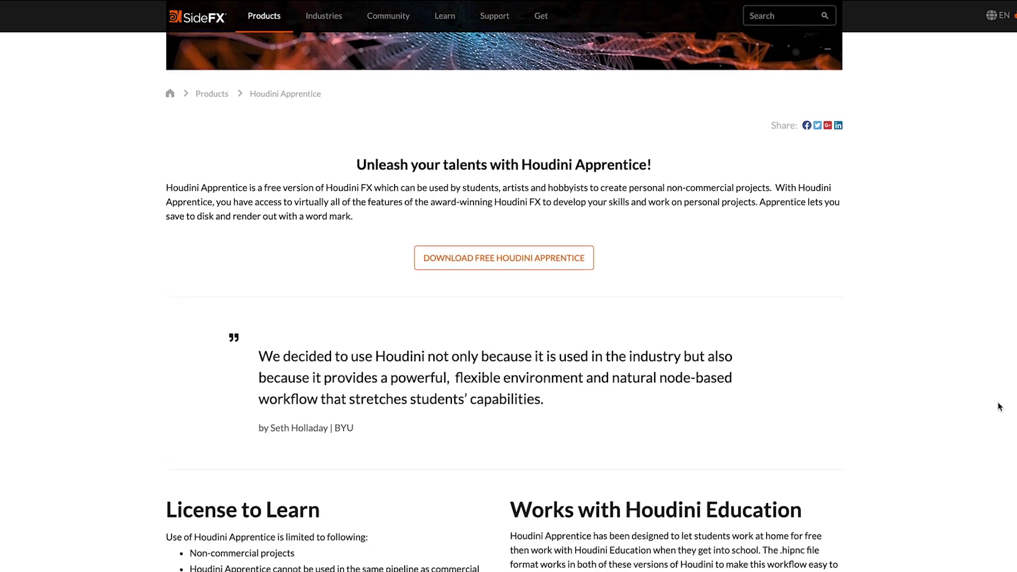
scroll(999, 407, "down", 4)
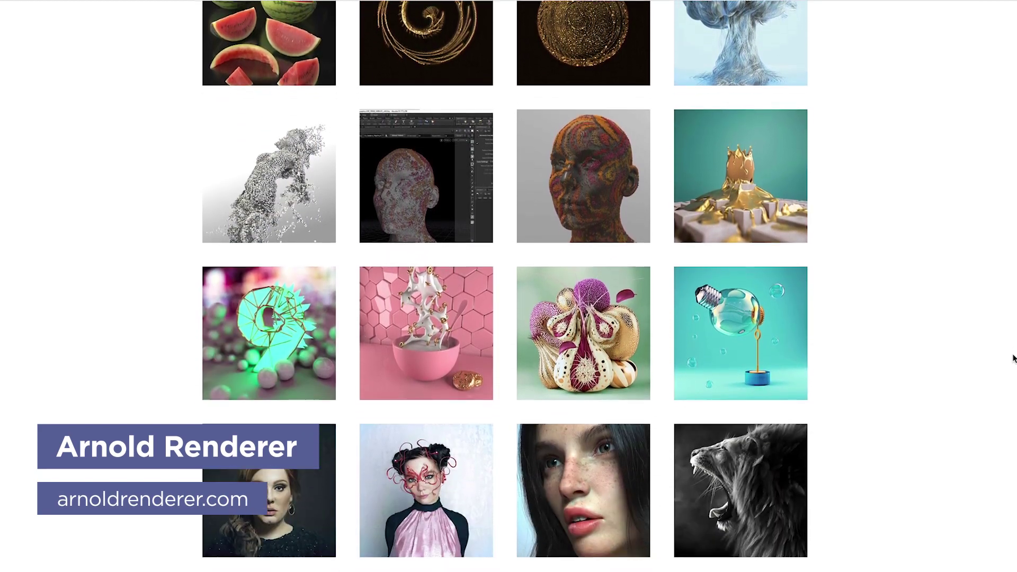
scroll(1013, 359, "down", 2)
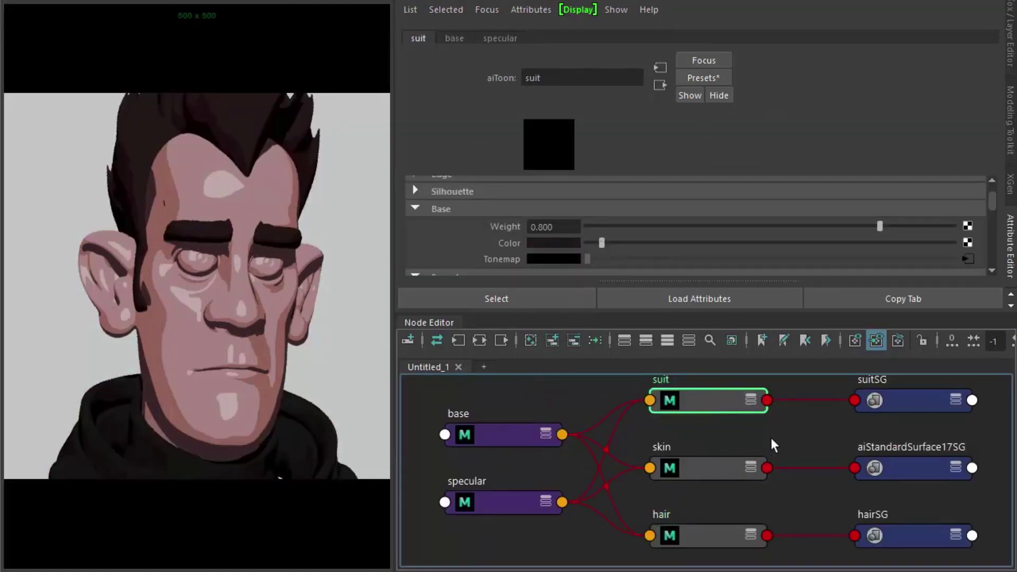
Deselect the suit aiToon node in the Node Editor and move the render preview up-left.
left_click(792, 433)
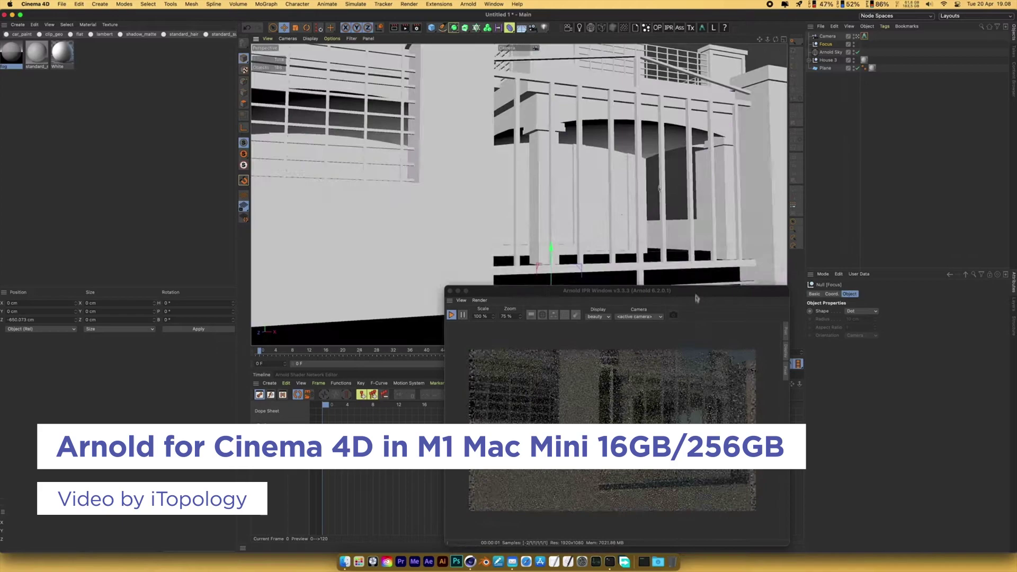
left_click_drag(696, 297, 671, 199)
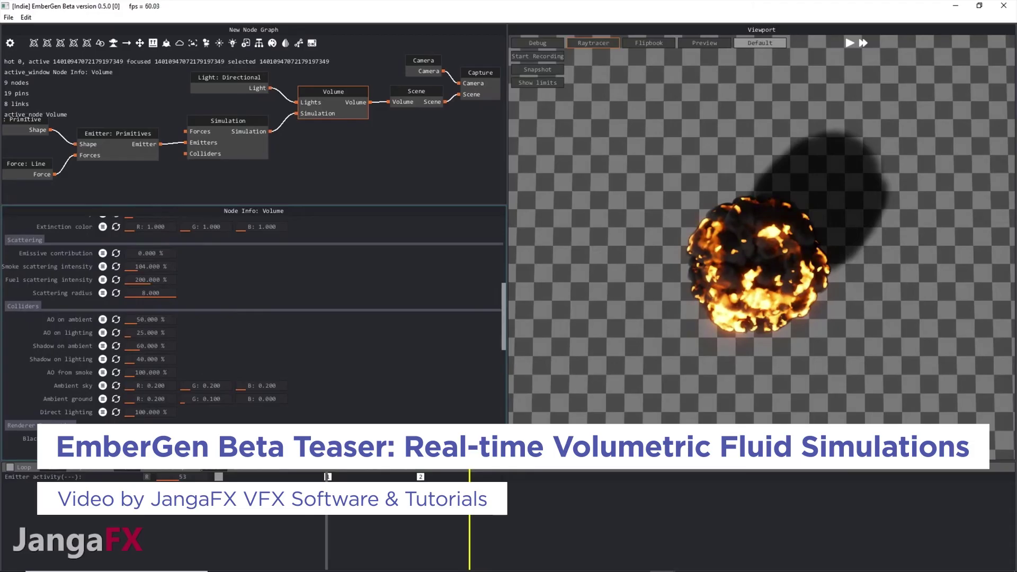
Commit an Emissive contribution of 195 on the volume so the fireball simulation replays.
scroll(153, 332, "up", 3)
key("Return")
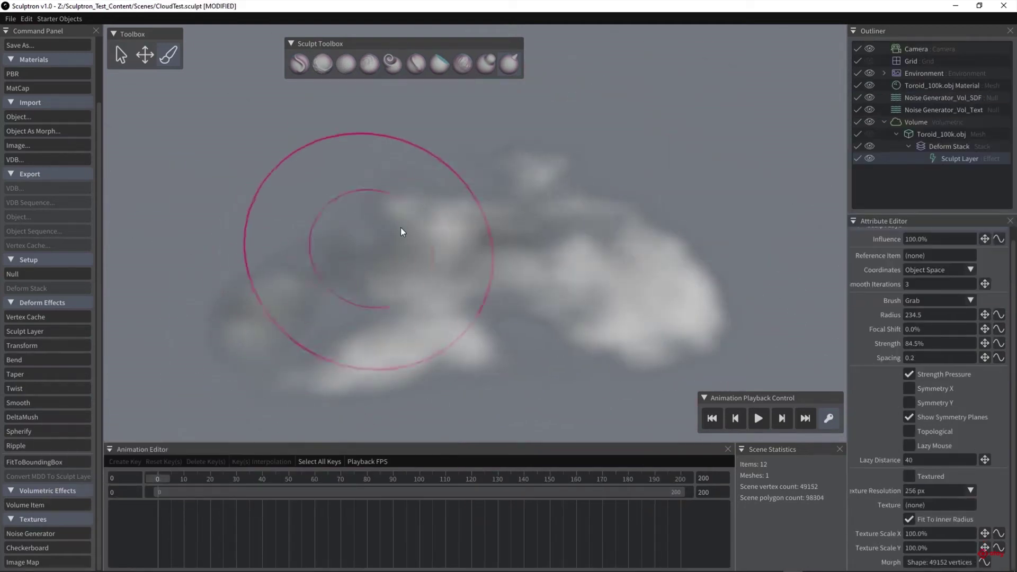
left_click_drag(401, 231, 324, 157)
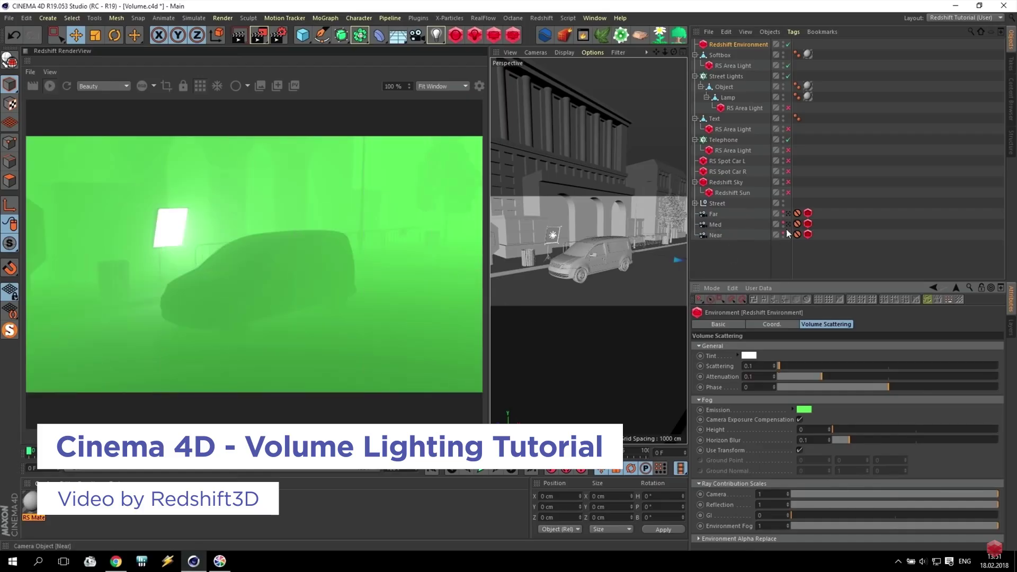
Look through the Med camera and draw a slightly enlarged render region over the pipes.
left_click(788, 224)
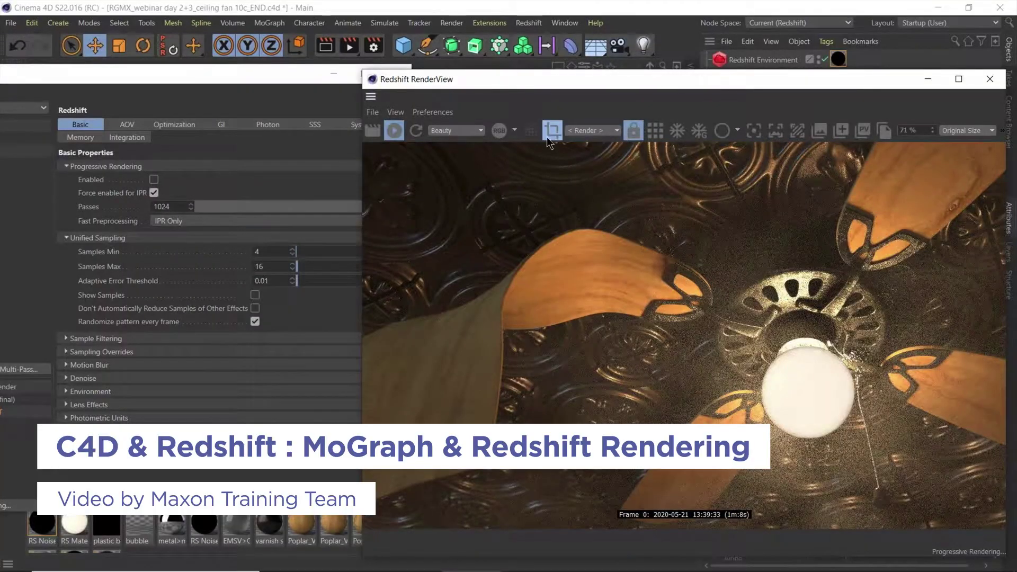
left_click(552, 132)
left_click_drag(917, 165, 551, 372)
left_click_drag(733, 165, 733, 162)
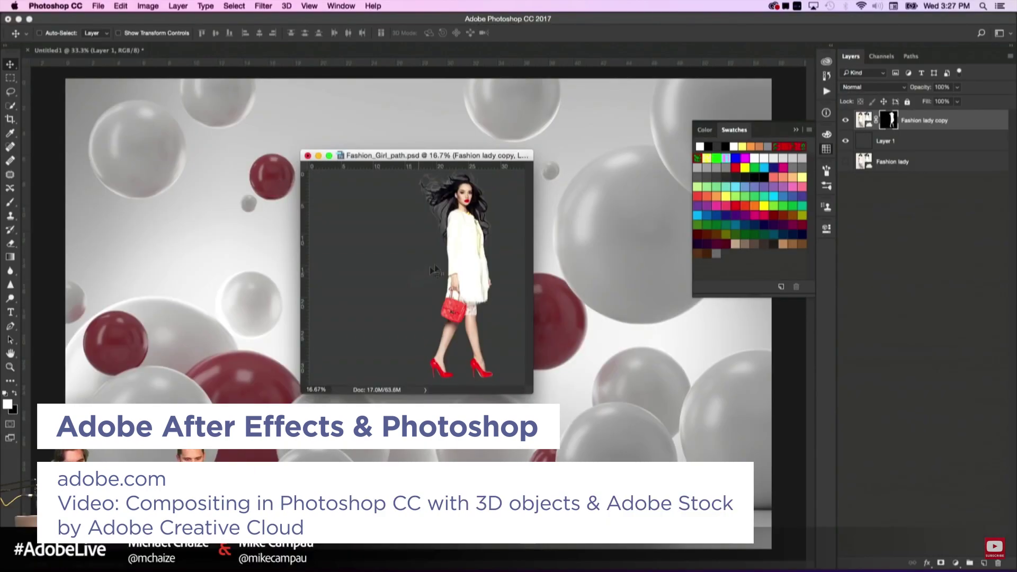
Place the Fashion lady layer in Untitled1, shift it left, and output Cryptomatte as Matted RGBA.
left_click_drag(434, 270, 578, 299)
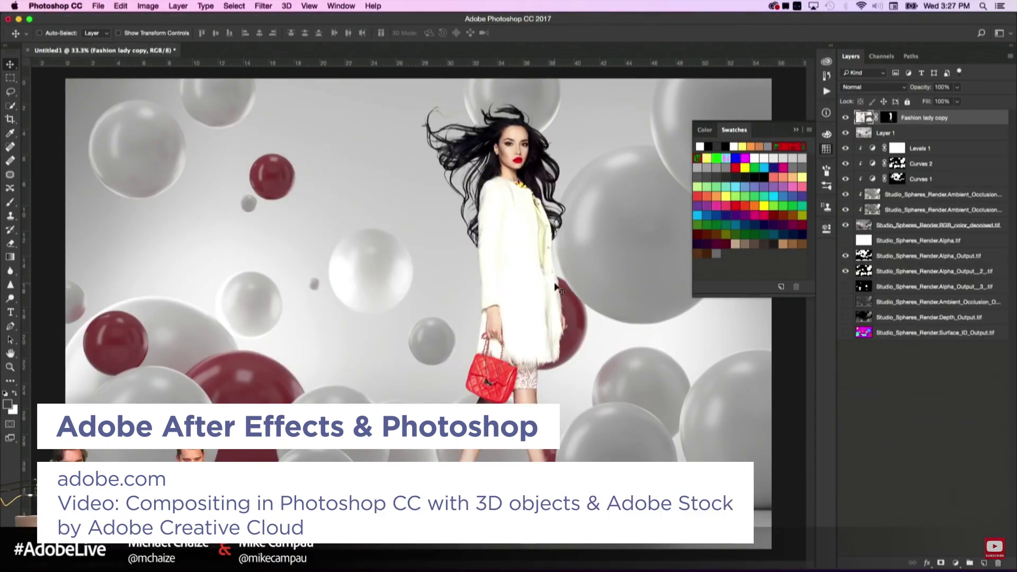
left_click_drag(532, 276, 434, 276)
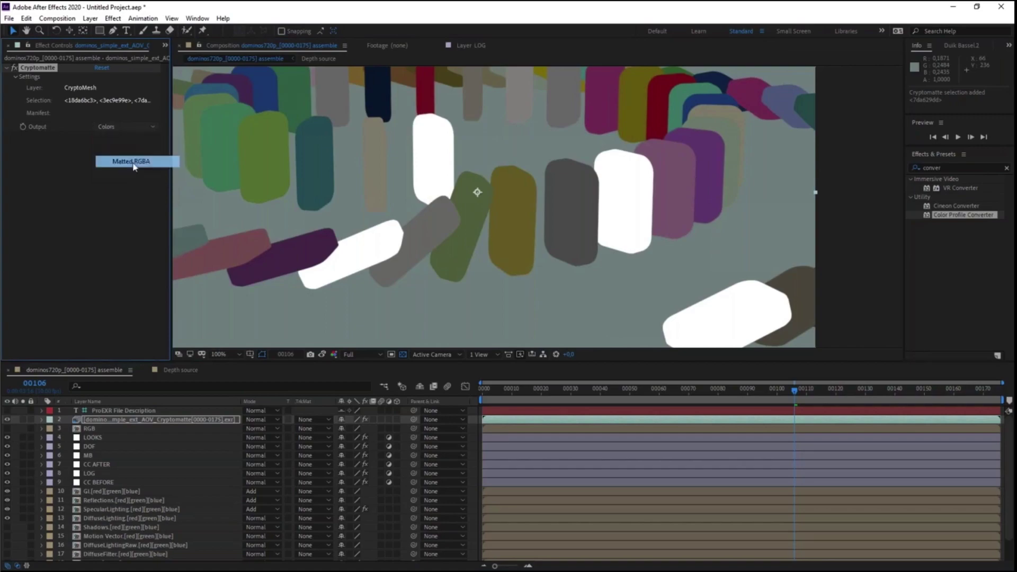
left_click(132, 161)
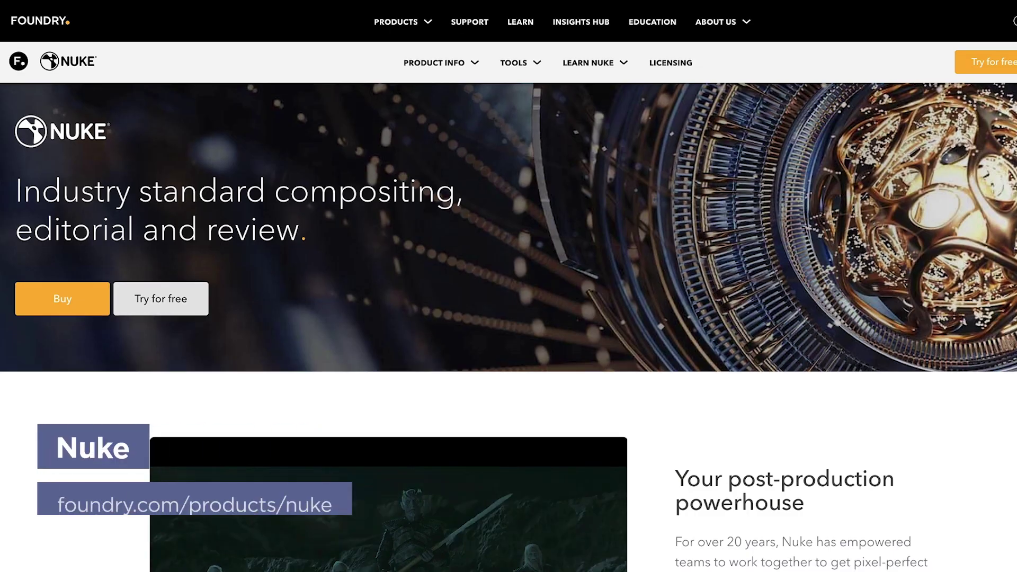
scroll(509, 286, "down", 1)
scroll(509, 286, "down", 3)
Show the ground layer's red and green matte in the Nuke viewer.
scroll(508, 286, "down", 3)
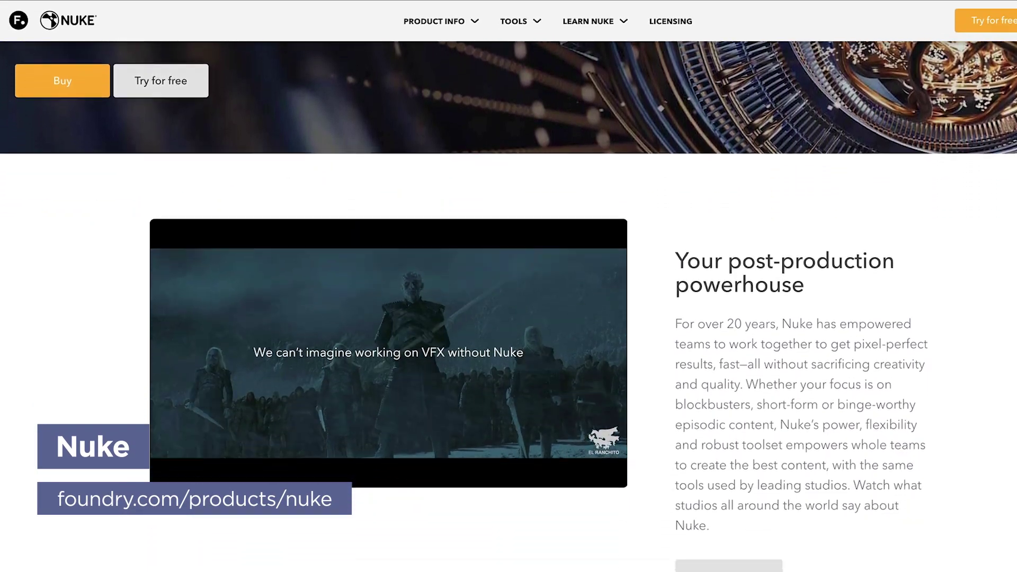
scroll(509, 286, "down", 3)
scroll(508, 287, "down", 3)
scroll(509, 286, "down", 3)
scroll(509, 287, "down", 1)
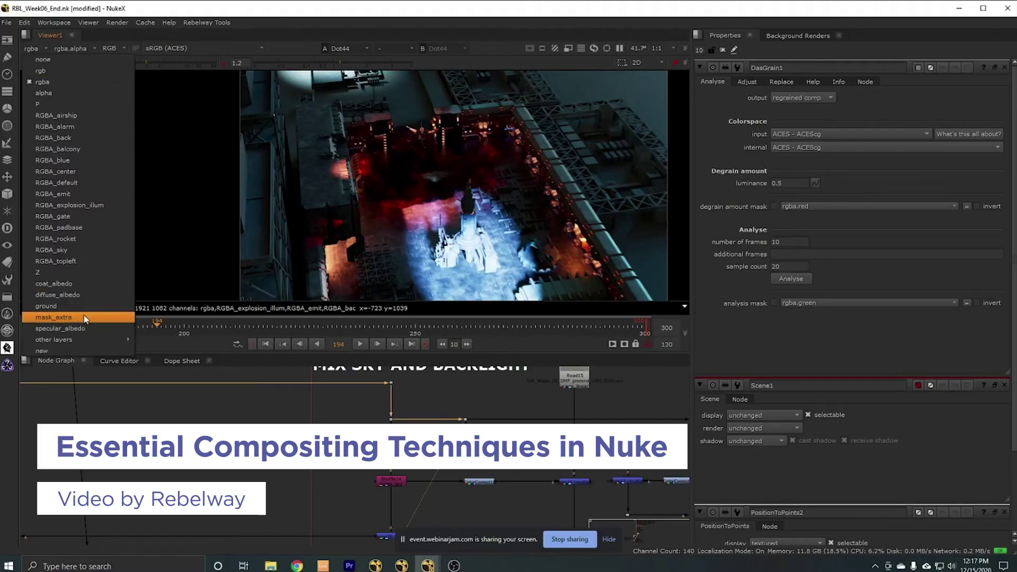
left_click(53, 307)
scroll(511, 151, "up", 4)
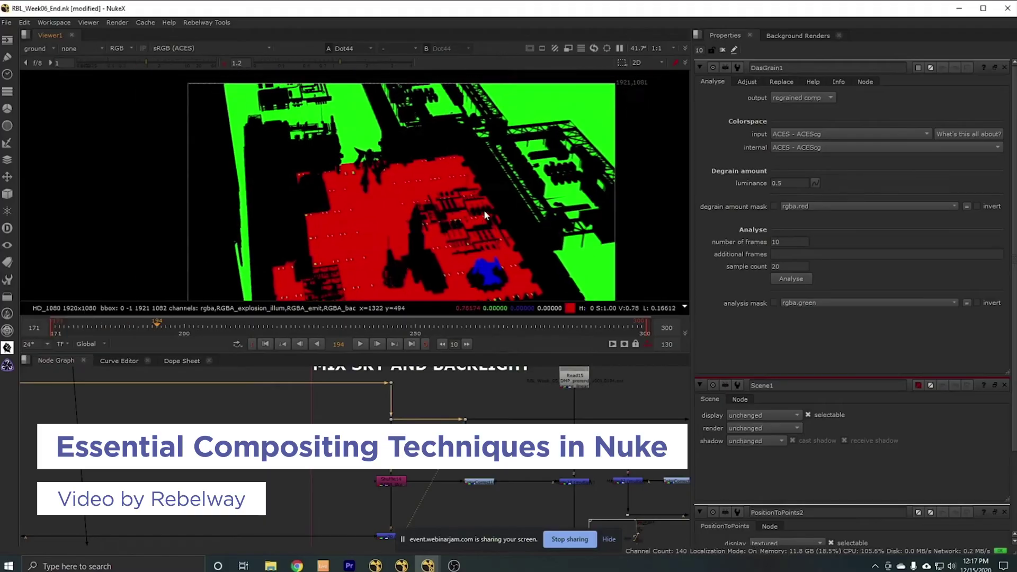
scroll(376, 259, "down", 4)
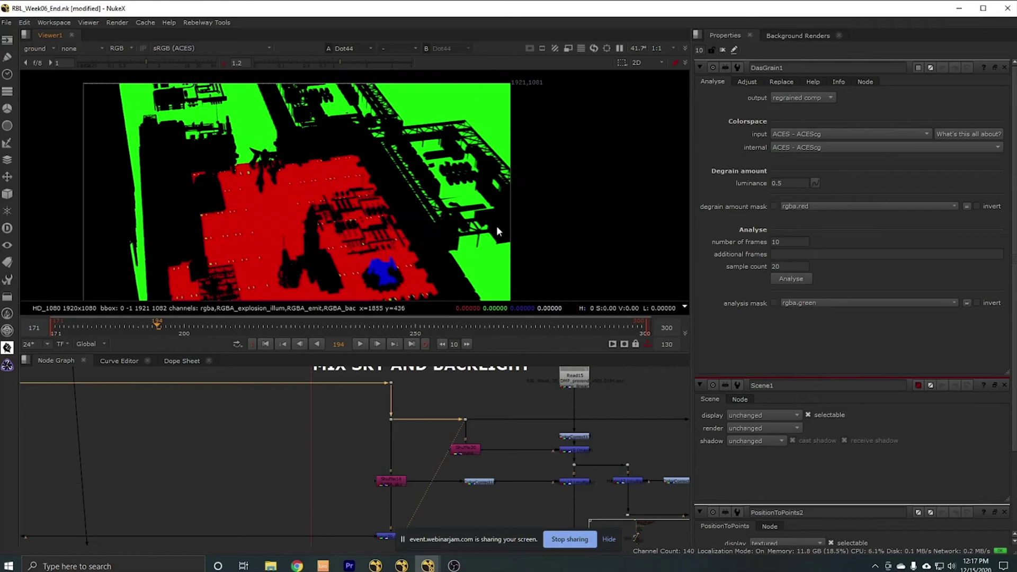
View the Merge19 node's output with the rgba layer selected.
left_click(583, 451)
key("1")
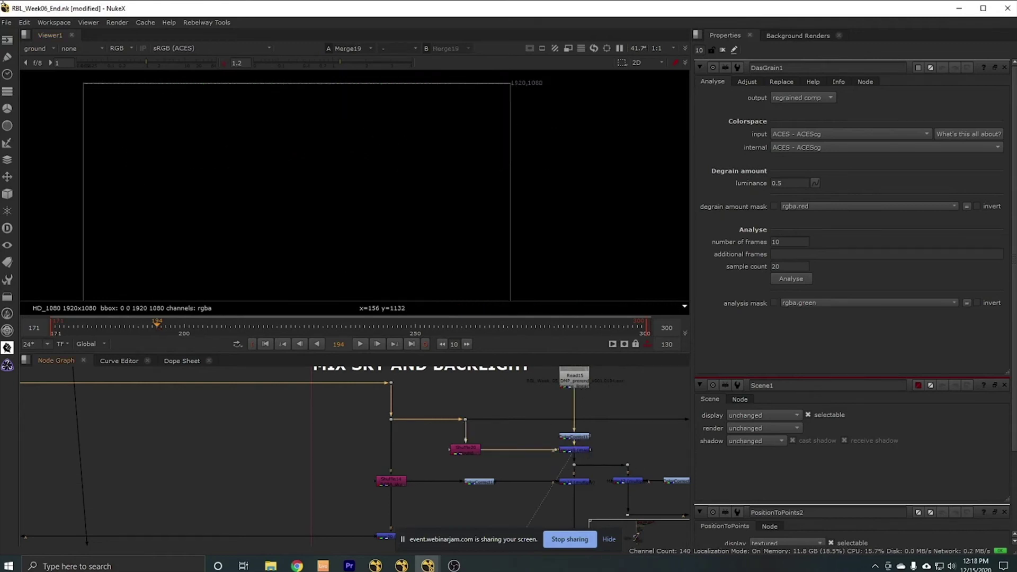
left_click(34, 48)
left_click(42, 92)
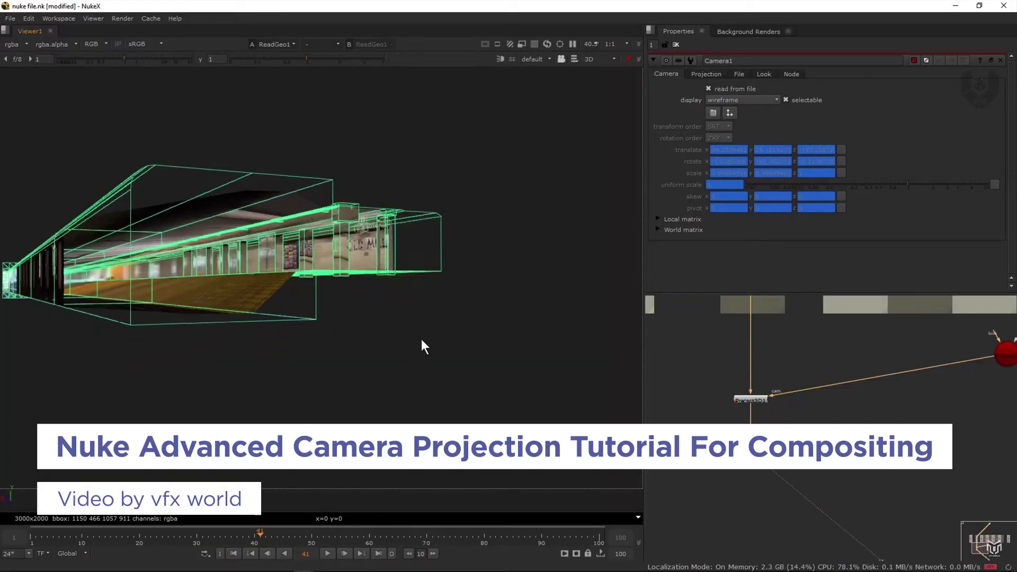
middle_click_drag(422, 346, 398, 369)
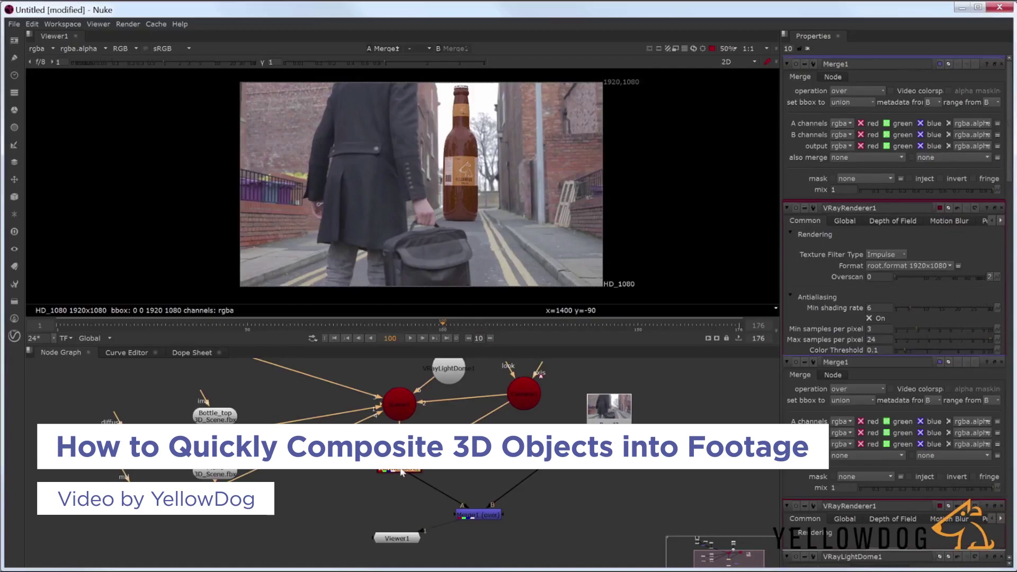
Open ColorCorrect1's properties, then switch the viewer to the Merge6 smoky explosion output.
double_click(406, 490)
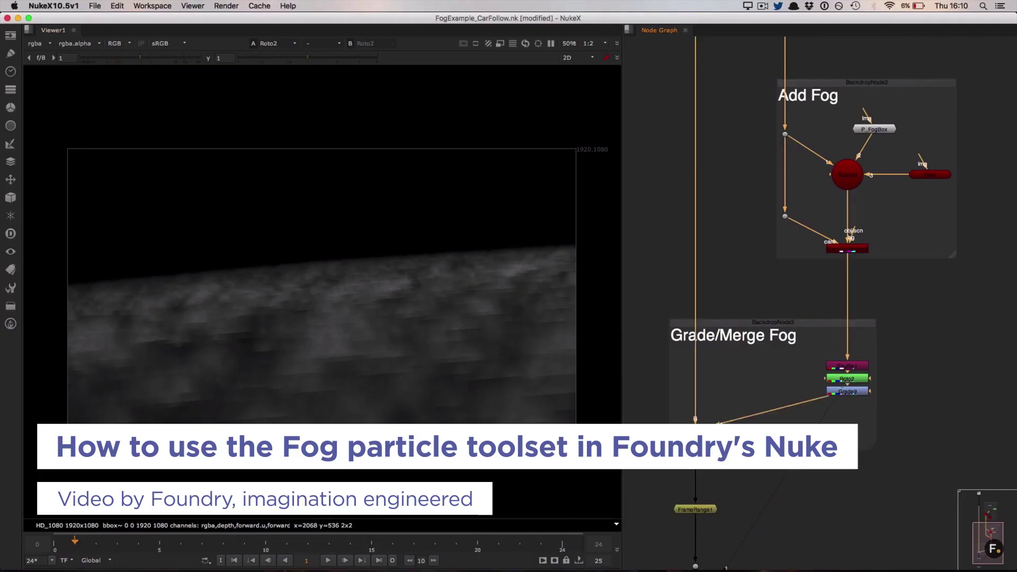
key("1")
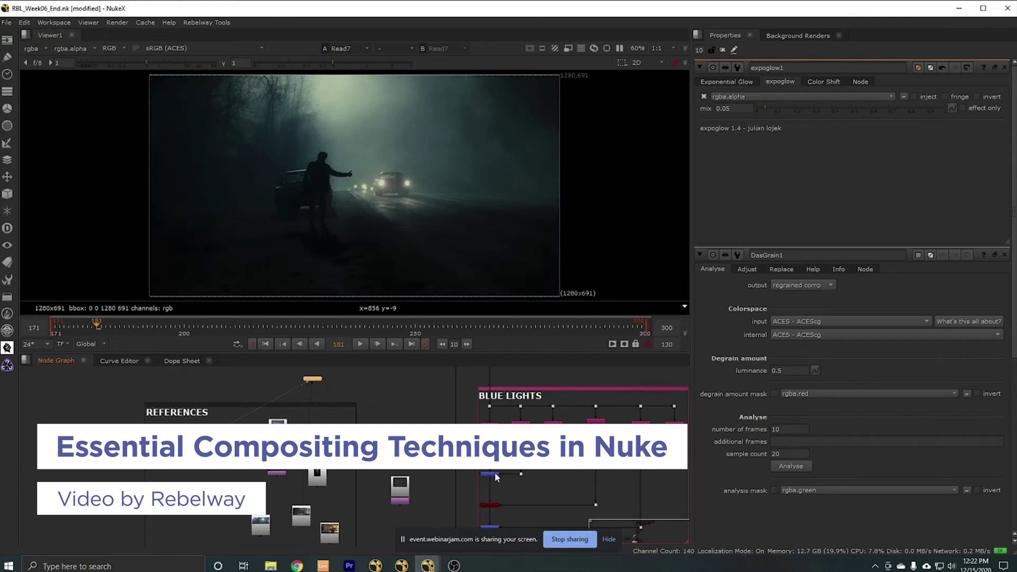
key("1")
scroll(469, 401, "down", 5)
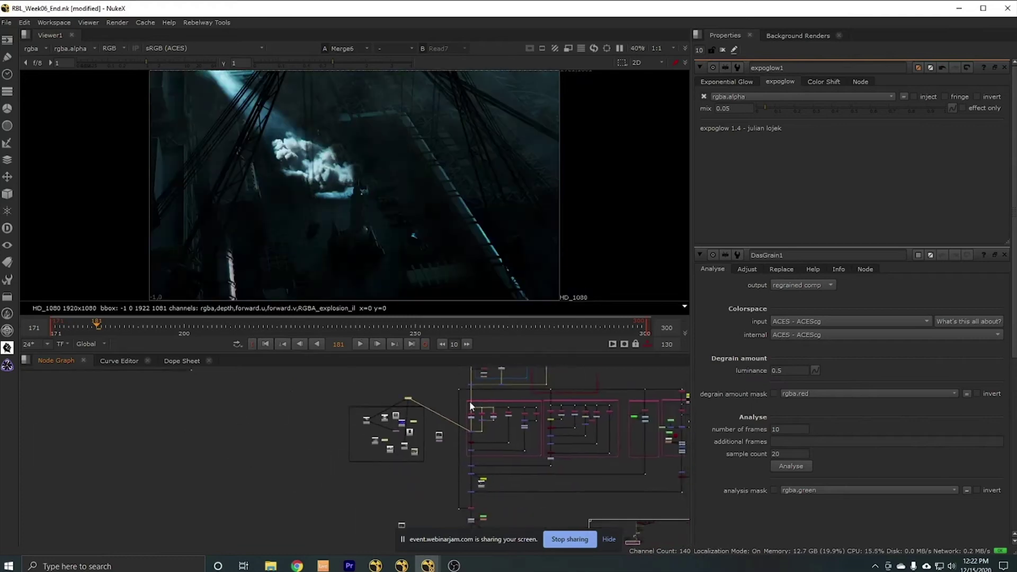
scroll(473, 466, "down", 1)
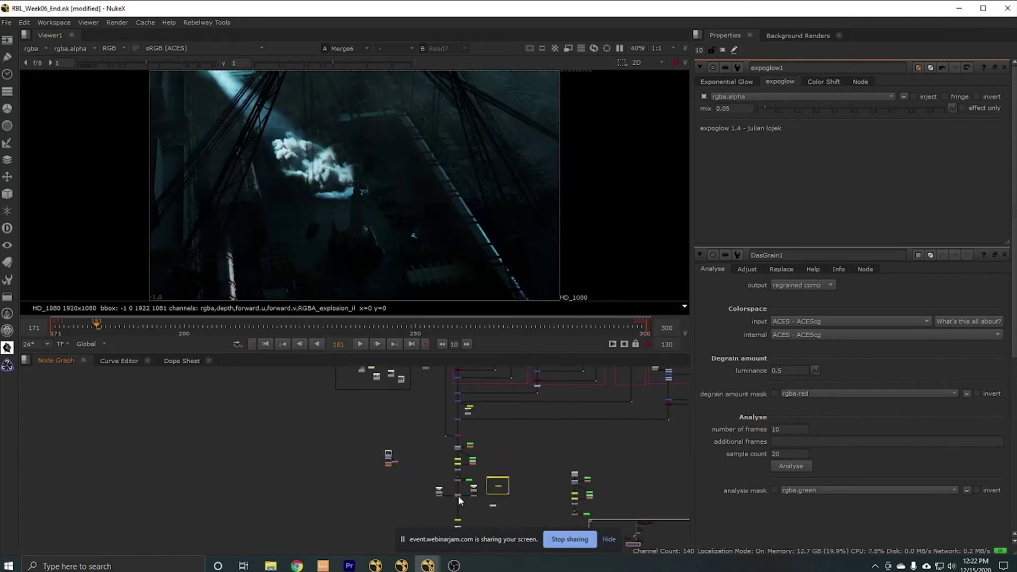